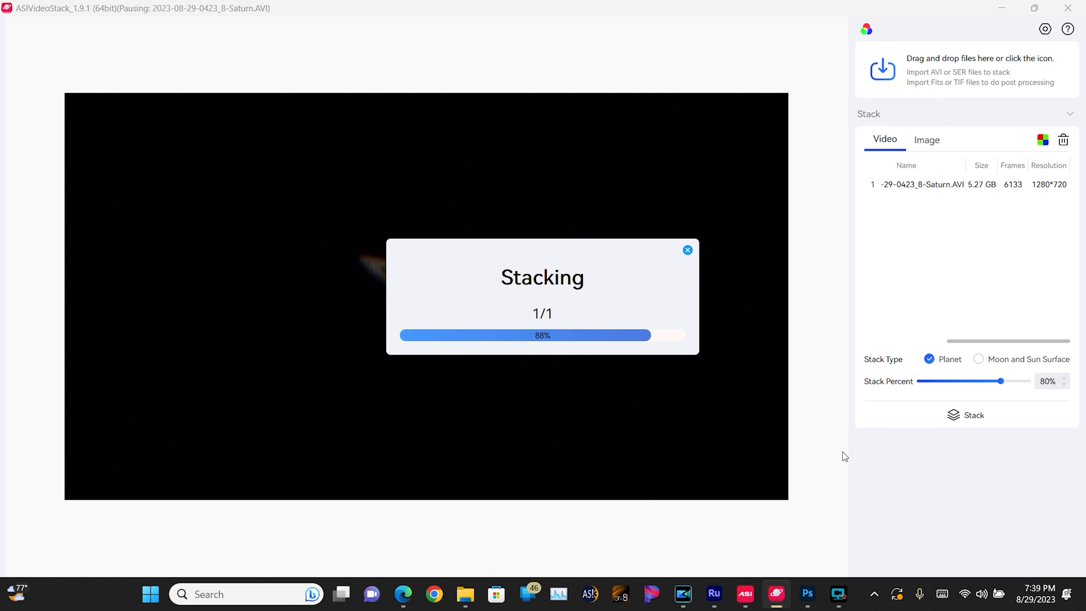
Bring up the ASI Studio launcher, view its list of apps, and return to the stacking window
mouse_move(749, 594)
click(745, 597)
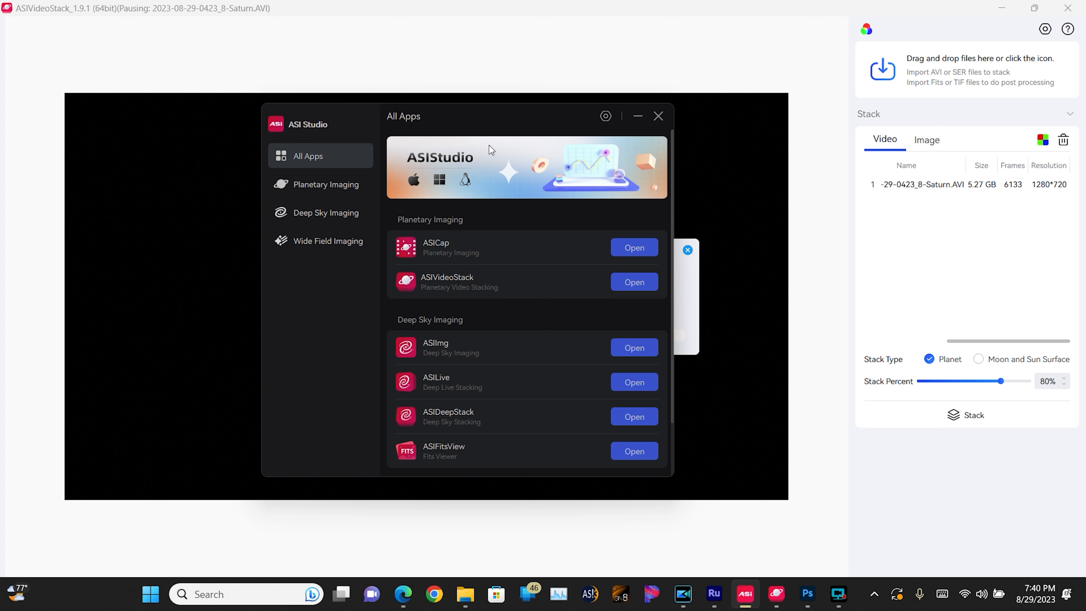
click(560, 34)
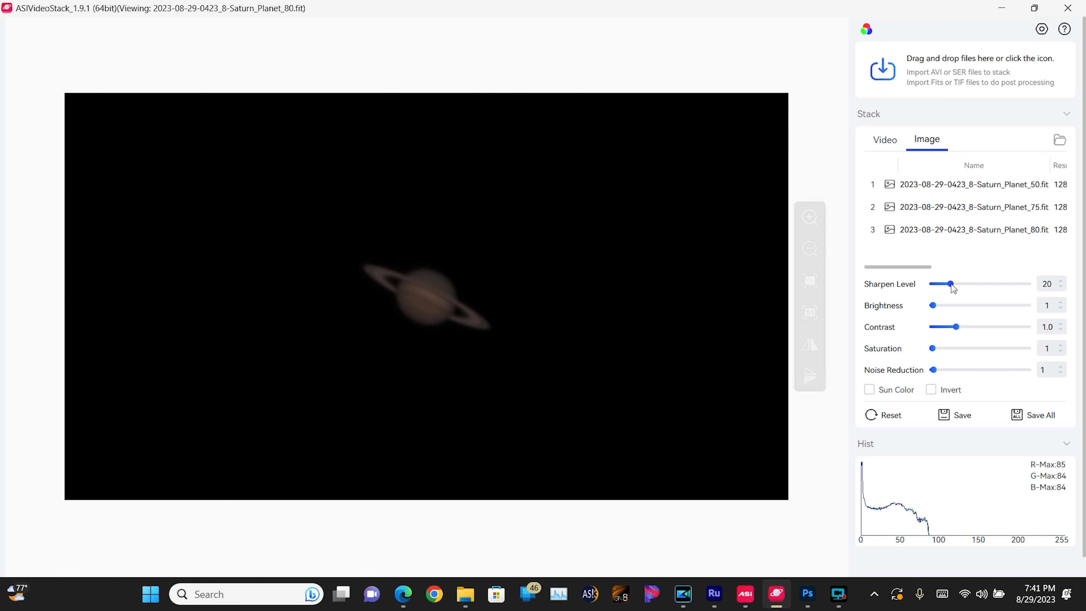
Set the 80% Saturn stack's Sharpen Level to 73, Brightness to 109 and Noise Reduction to 50, and save the image
drag(936, 304, 1005, 287)
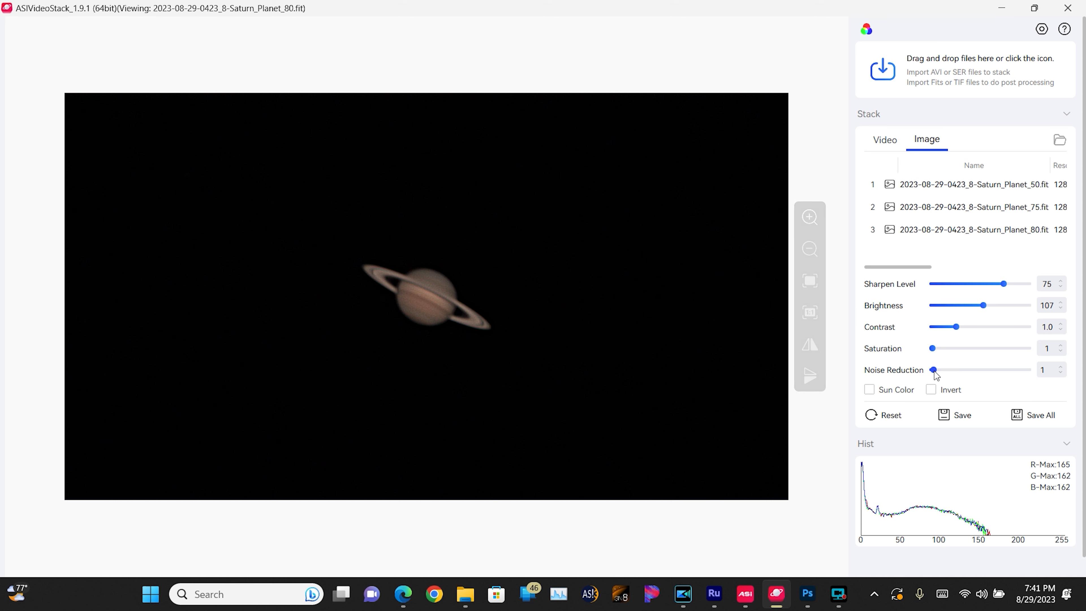
drag(935, 374, 982, 374)
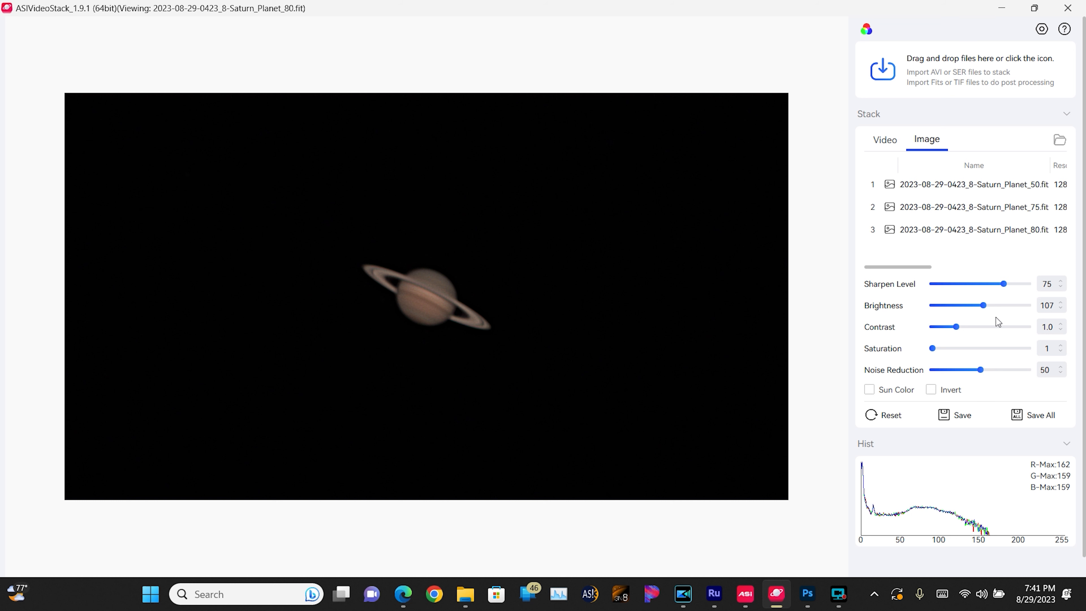
click(1006, 284)
drag(1008, 285, 1005, 286)
drag(986, 305, 990, 304)
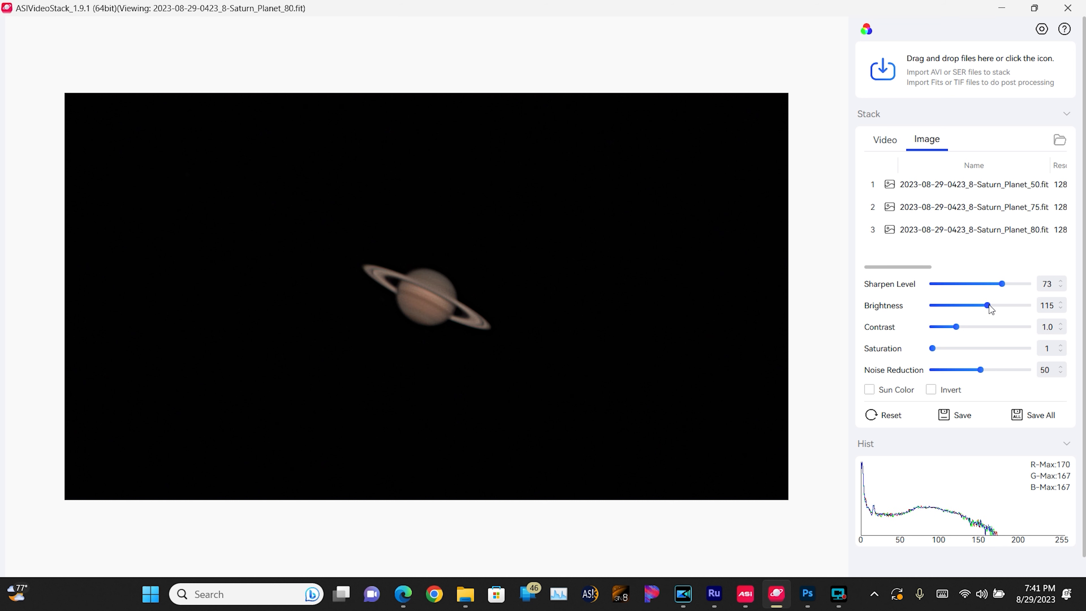
drag(989, 305, 986, 306)
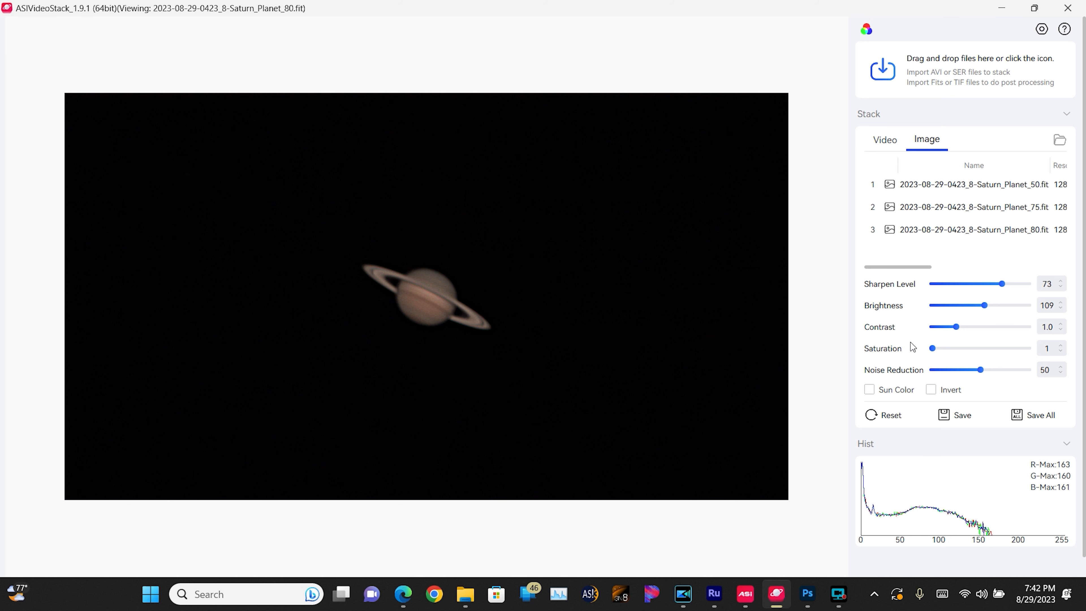
click(955, 415)
mouse_move(807, 597)
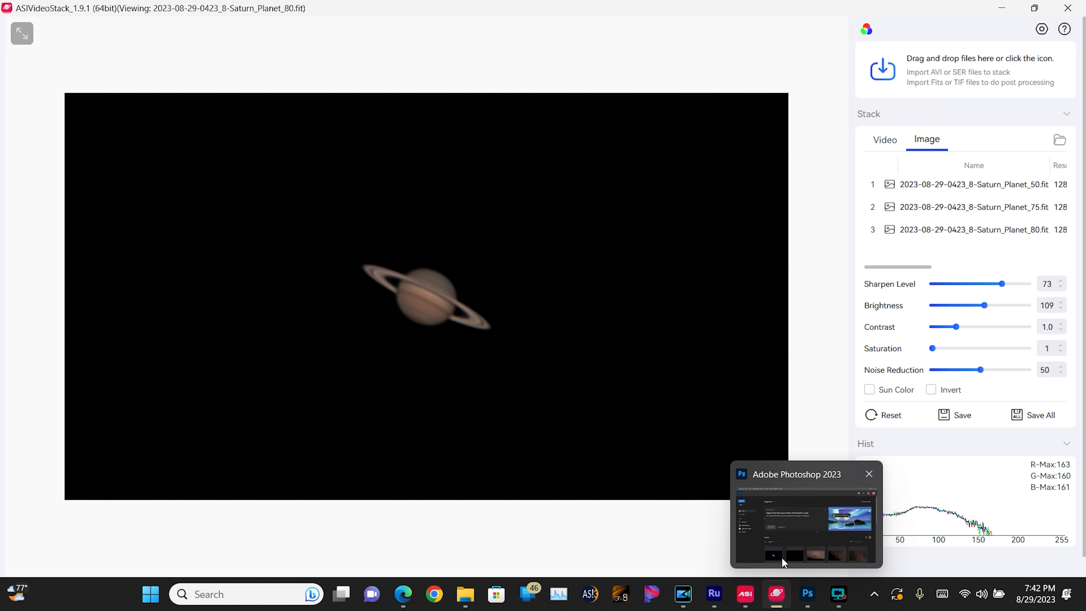
click(808, 594)
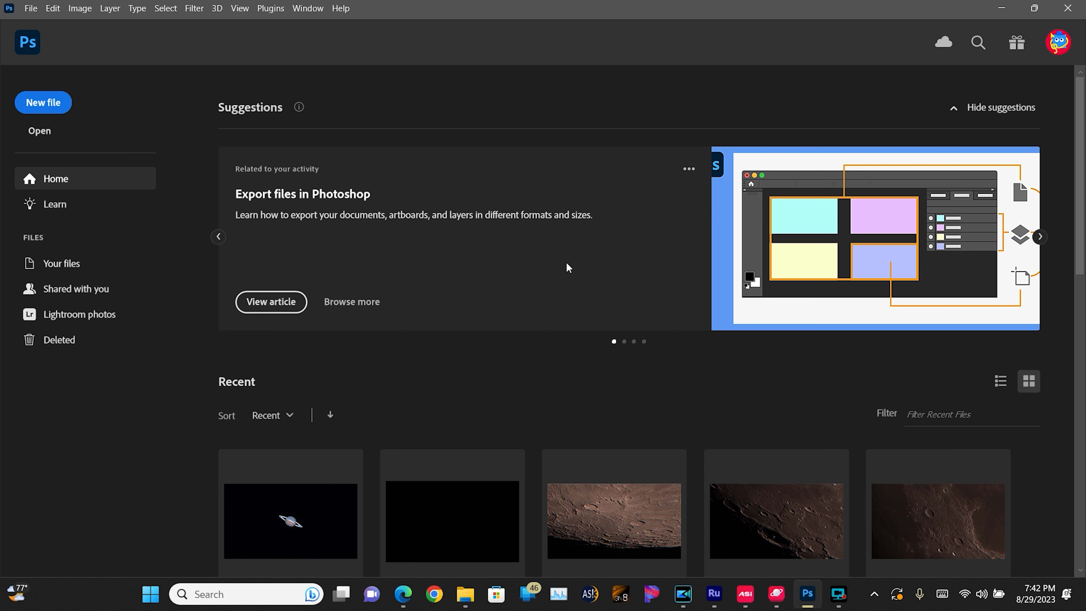
click(37, 130)
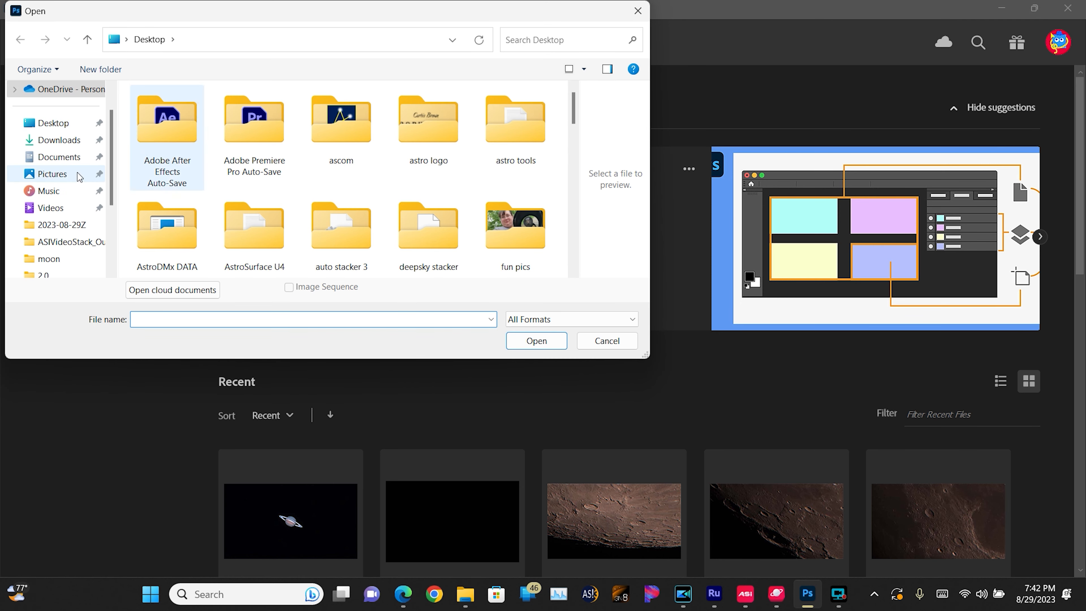
click(59, 243)
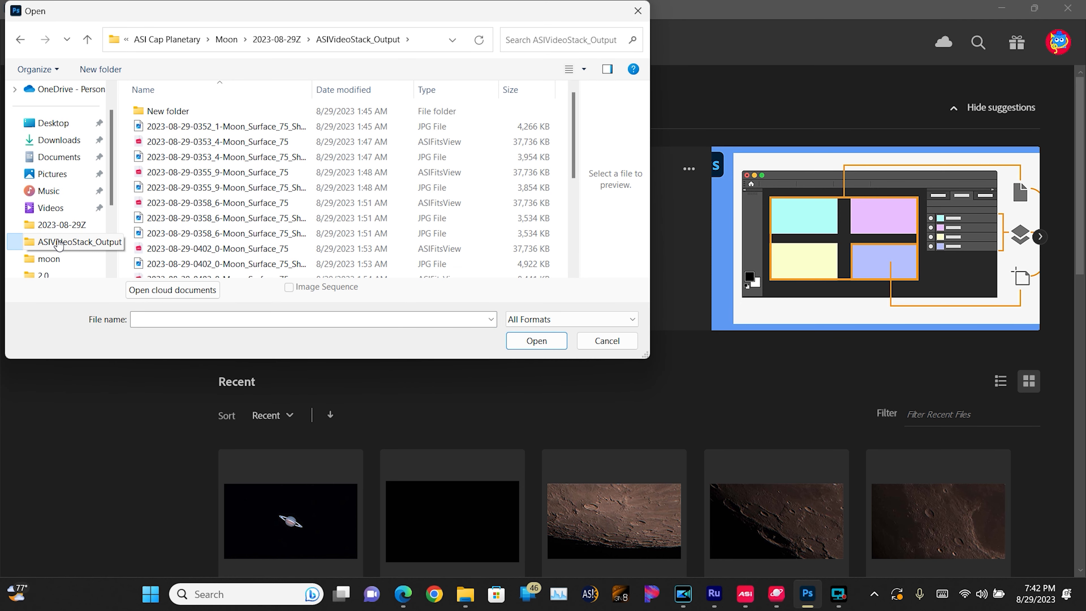
click(185, 40)
double_click(176, 159)
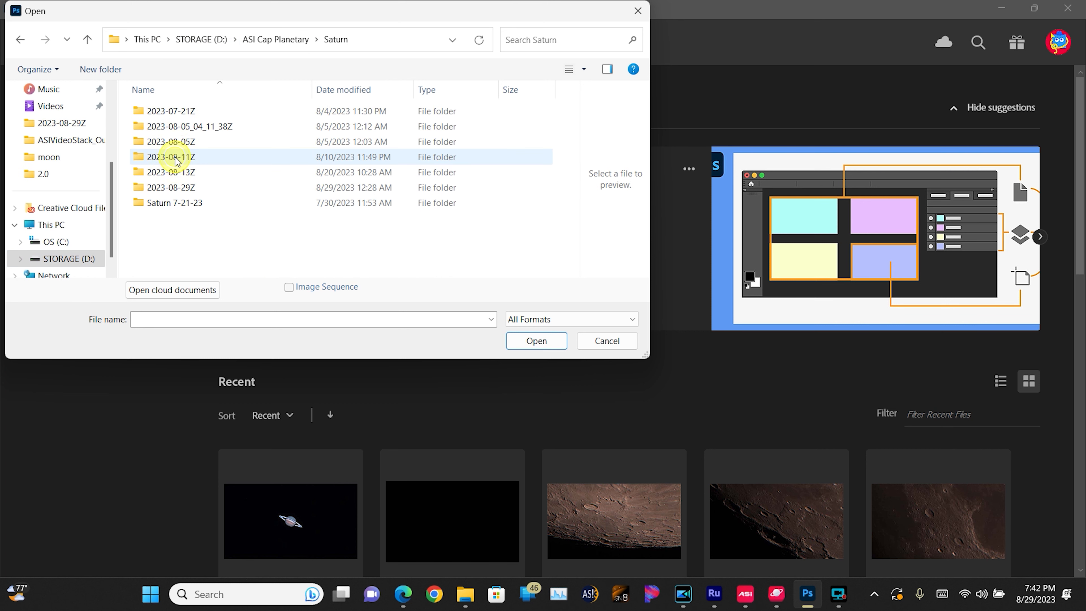
double_click(183, 193)
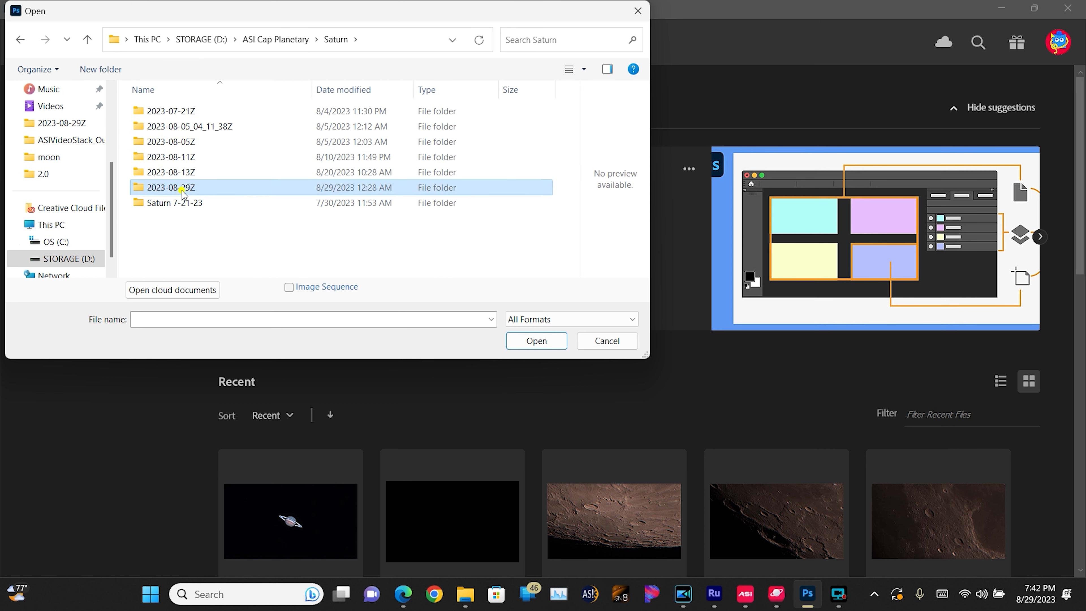
double_click(185, 135)
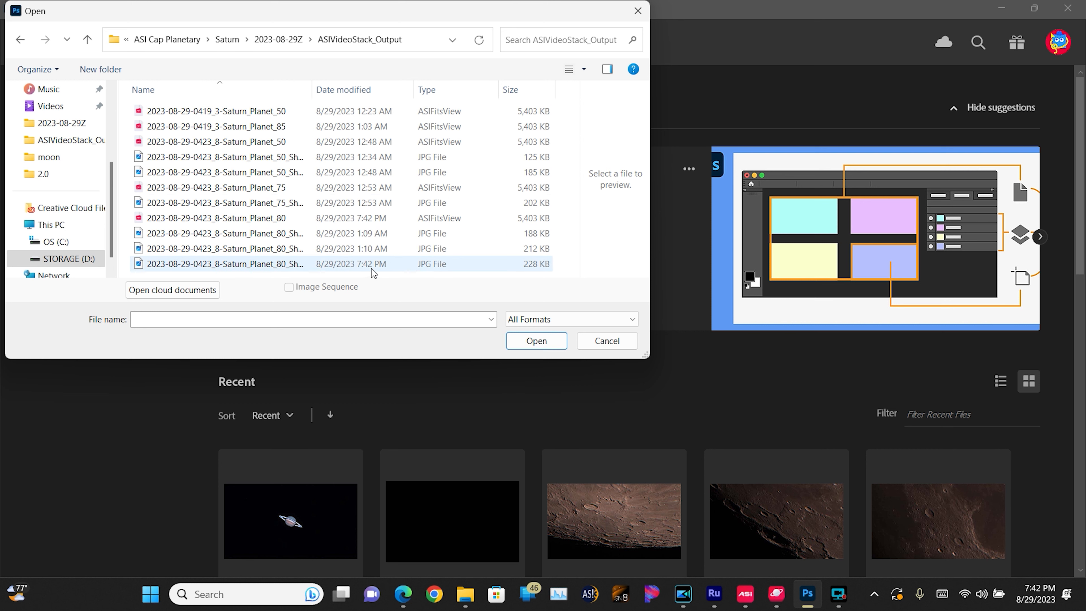
click(313, 264)
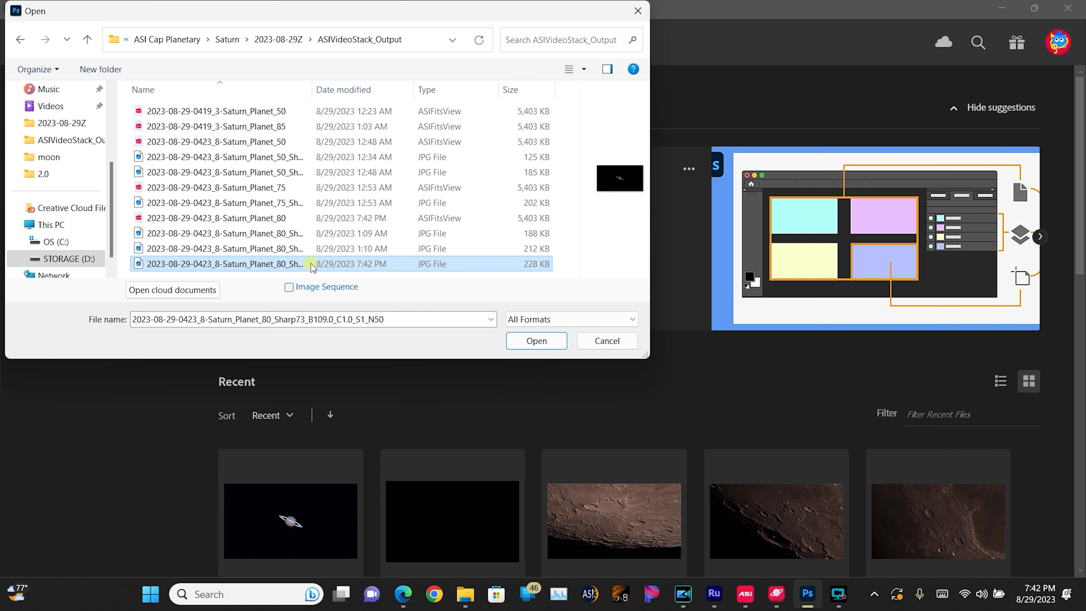
double_click(260, 264)
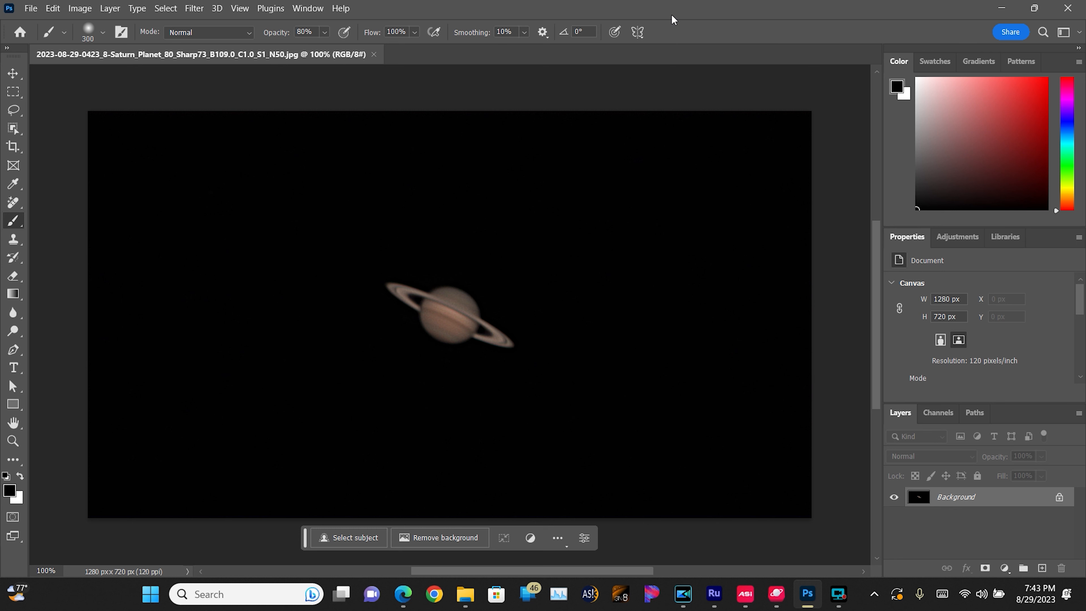
Open the Astro Panel X Pro plugin and show its landscape color correction tools
click(280, 8)
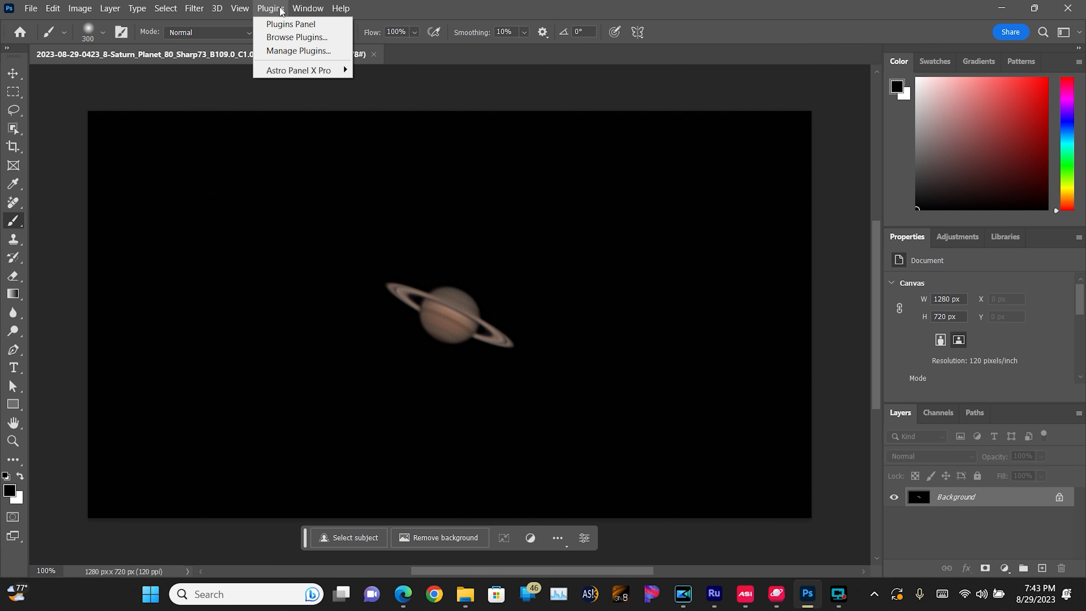
mouse_move(300, 71)
click(407, 75)
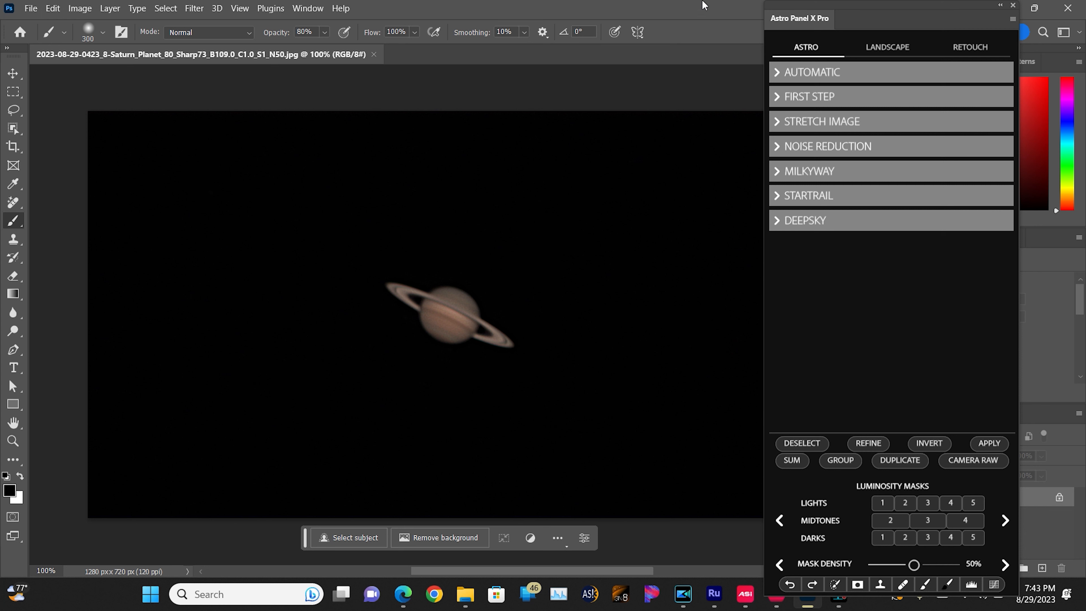
click(902, 48)
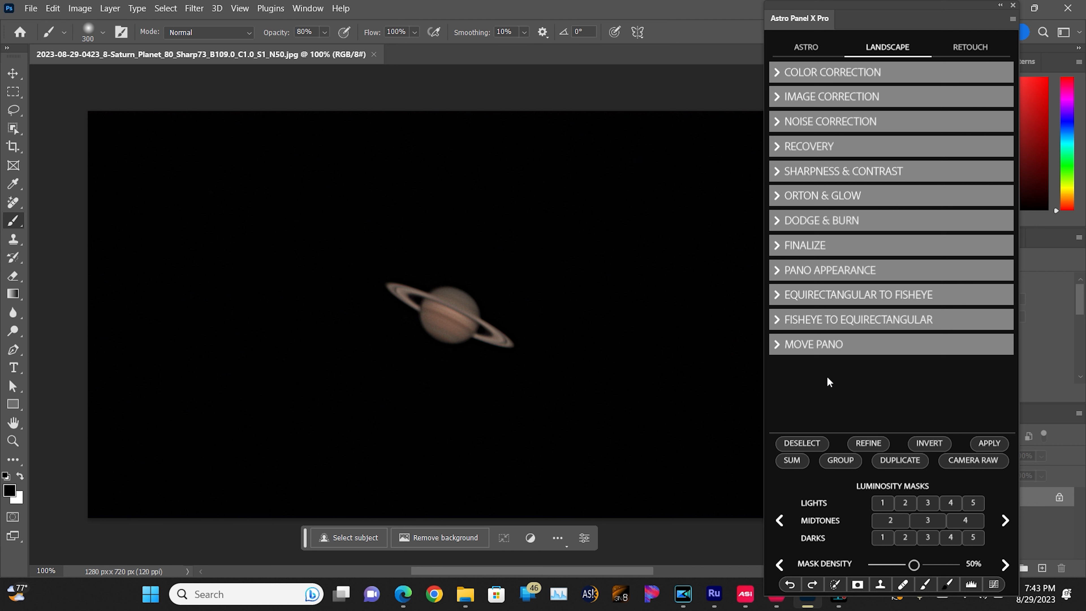
click(831, 74)
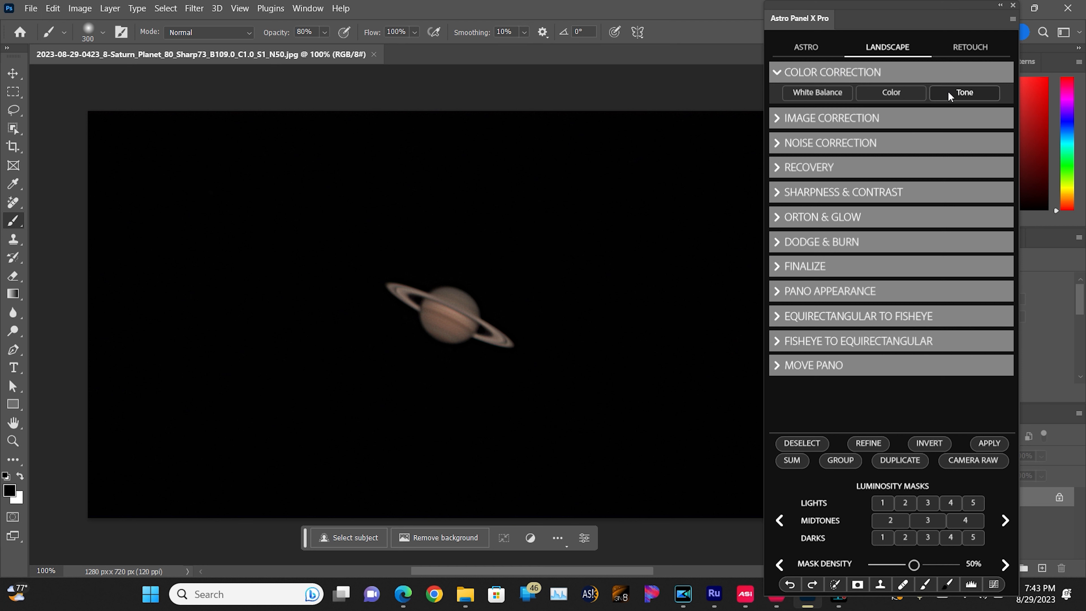
Try the automatic Tone correction, undo it, and apply the automatic Color correction to Saturn instead
click(964, 93)
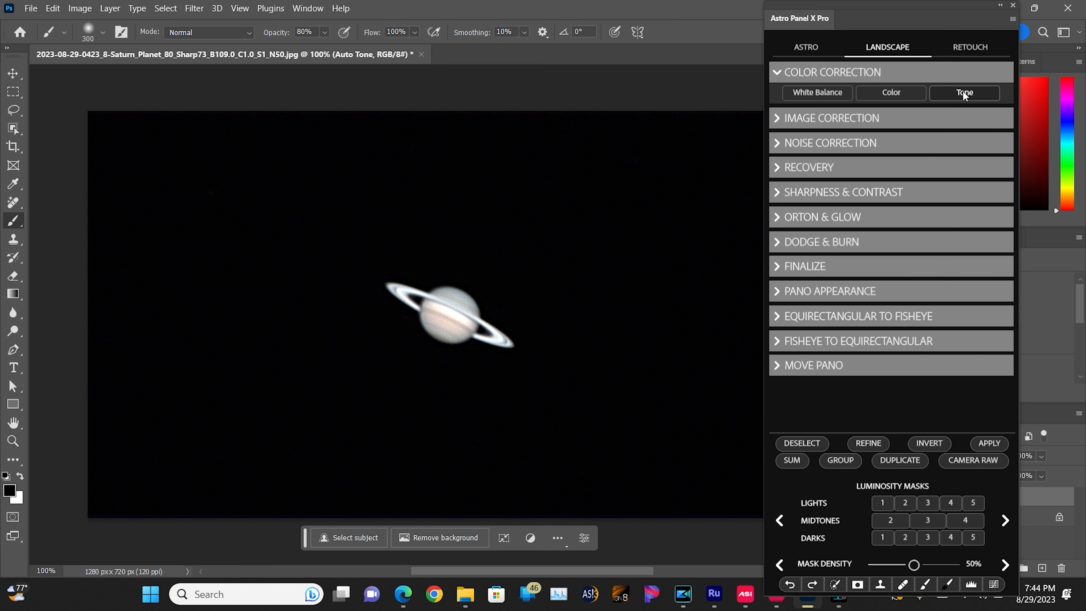
key(ctrl+z)
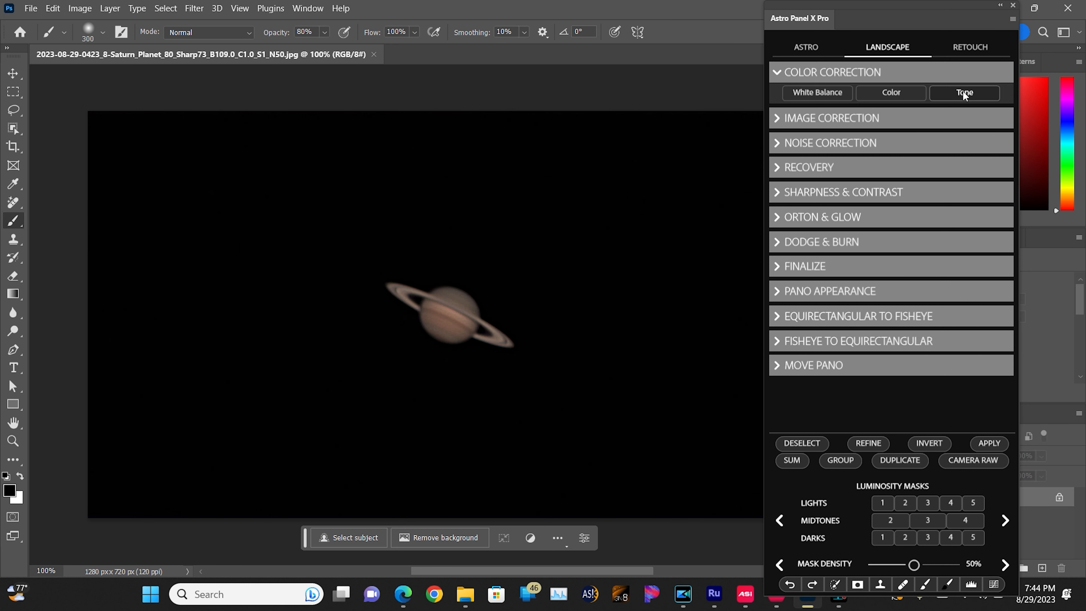
click(896, 96)
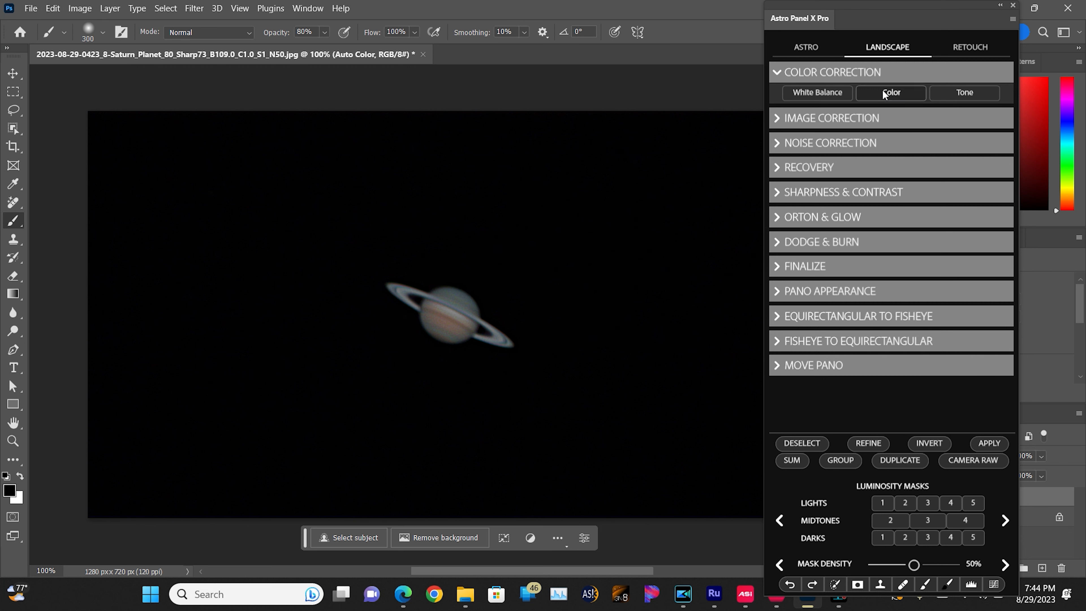
Apply the Haze and Aberration image corrections to the Saturn picture
click(853, 118)
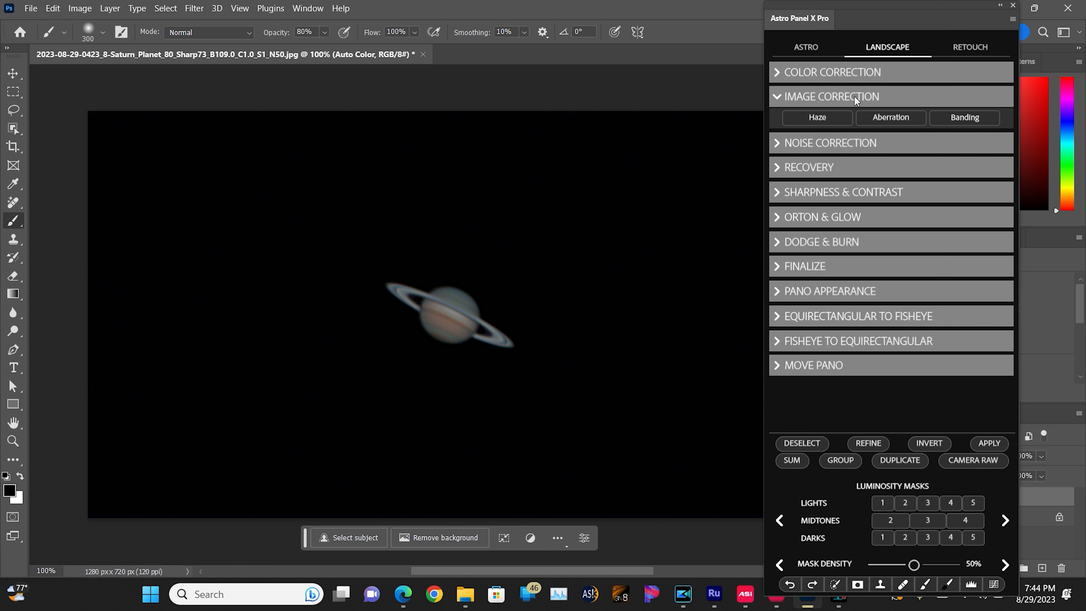
click(818, 116)
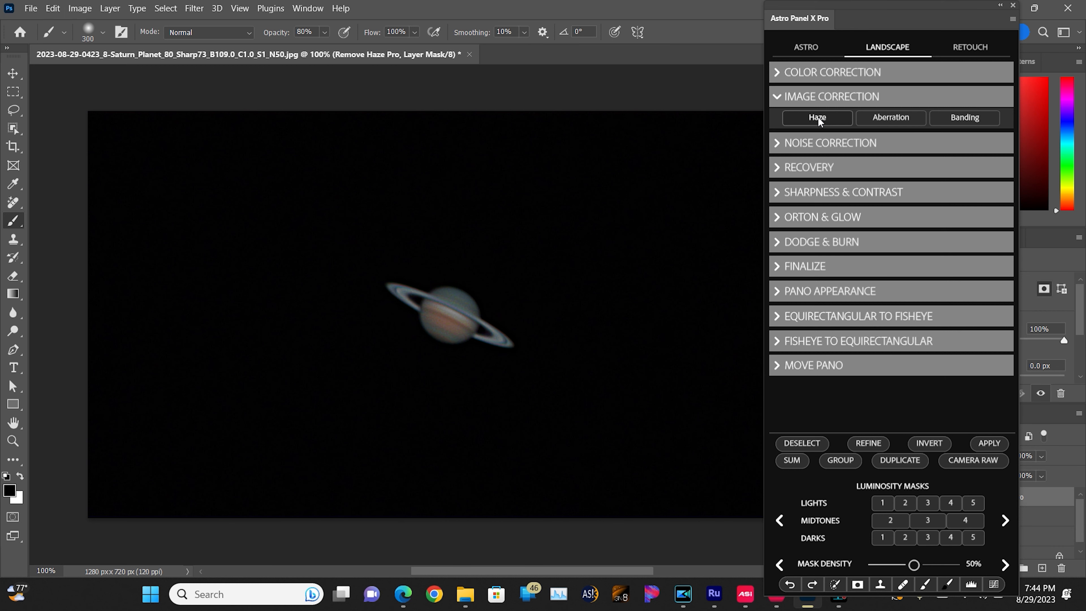
click(896, 120)
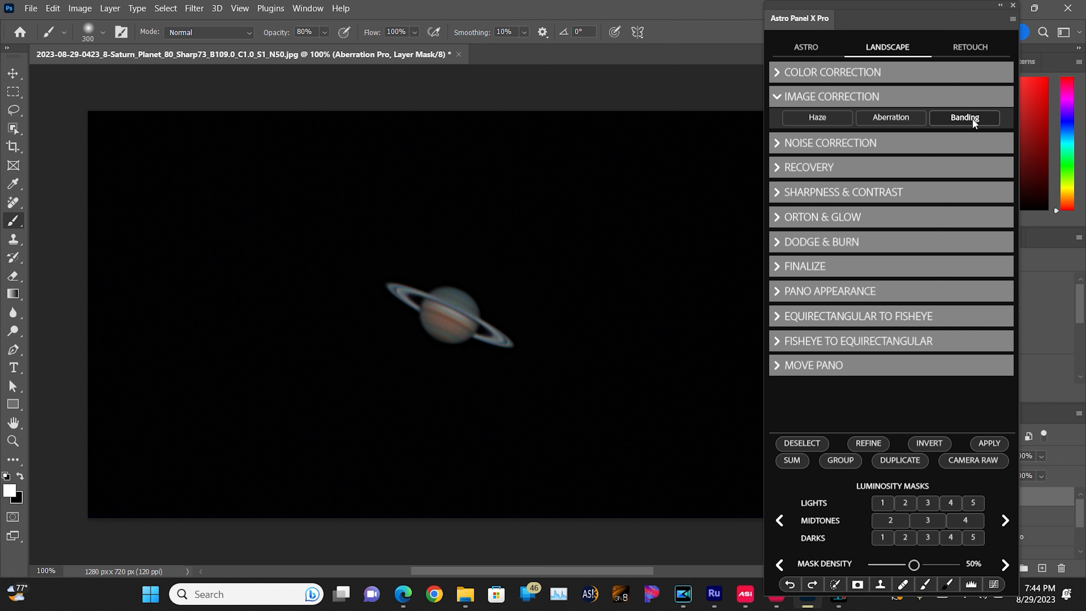
Reduce the image noise and apply the Lv.2 hot pixel correction
click(822, 145)
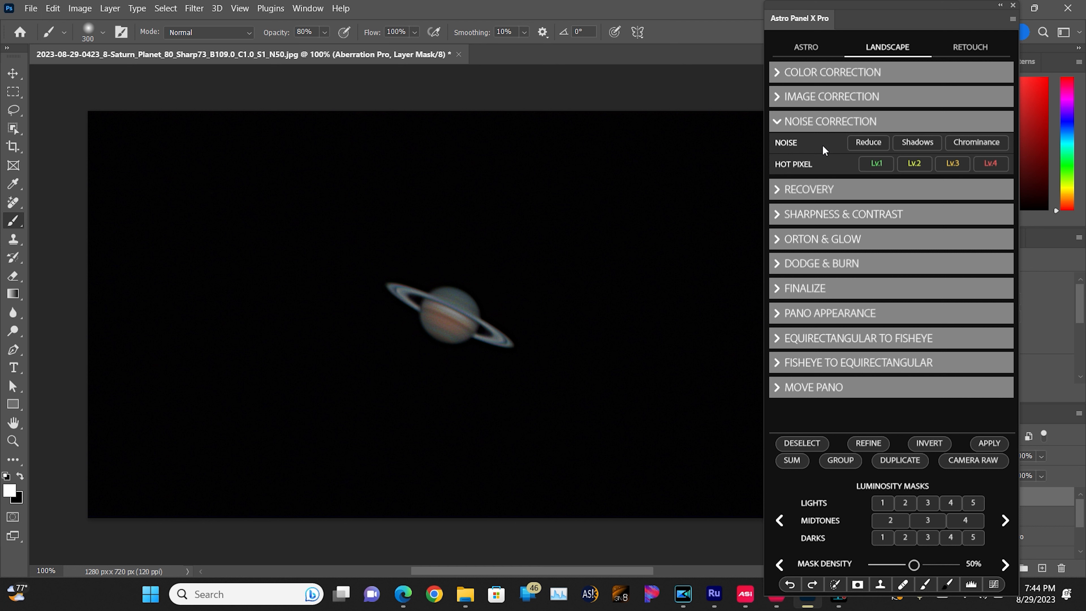
click(868, 142)
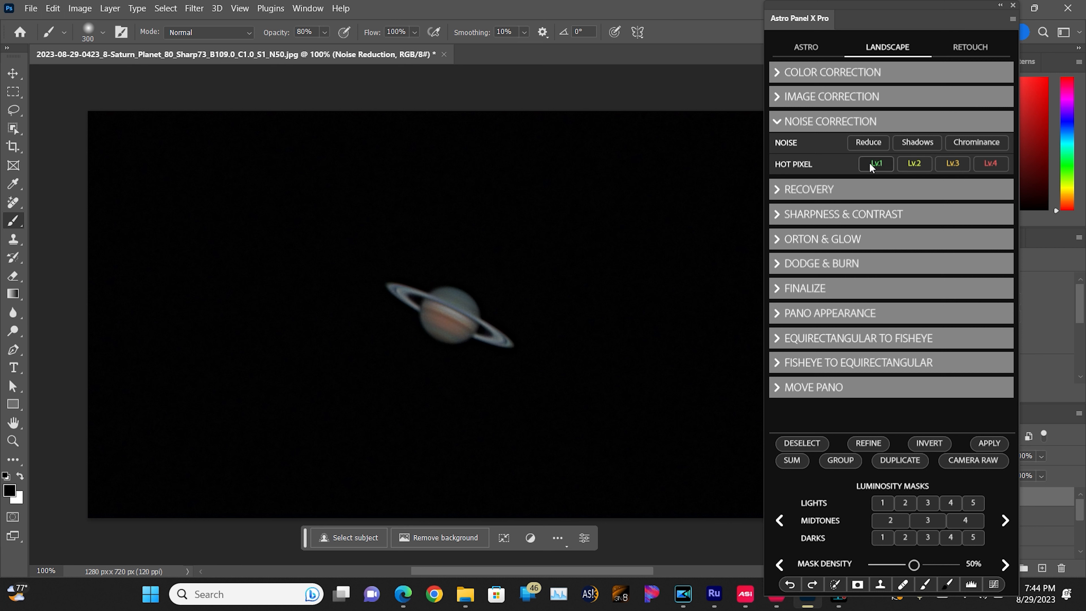
click(918, 163)
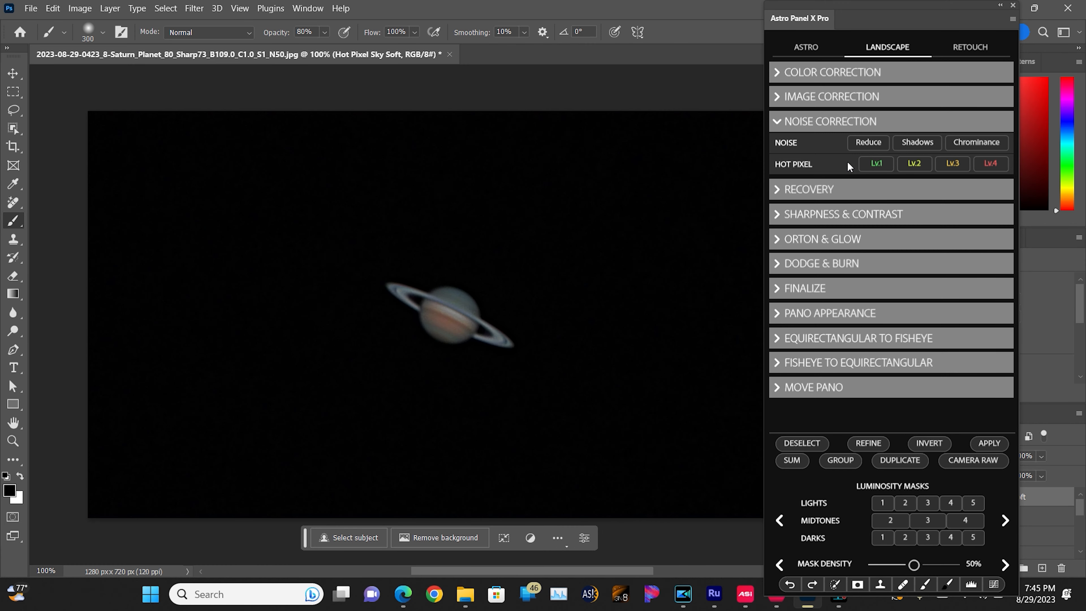
Apply the Shadows and Highlights recovery to the Saturn image
click(817, 189)
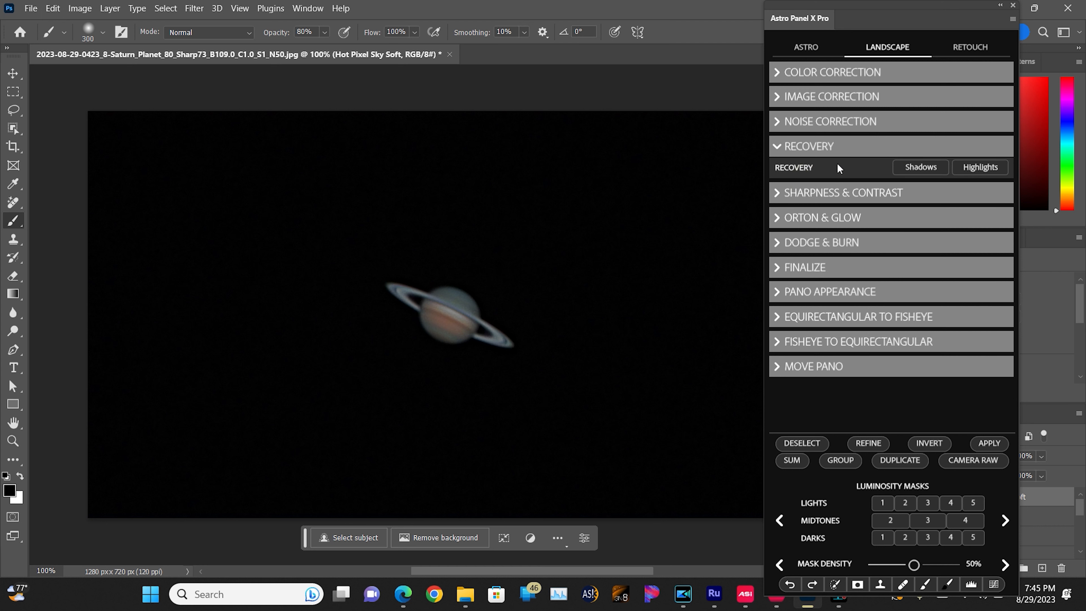
click(922, 166)
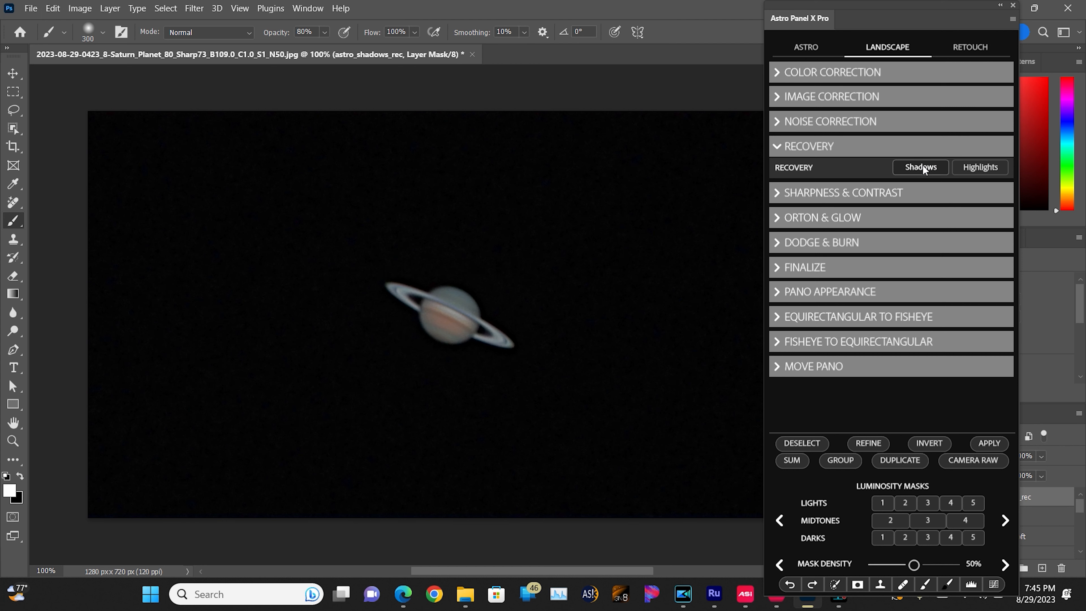
click(972, 167)
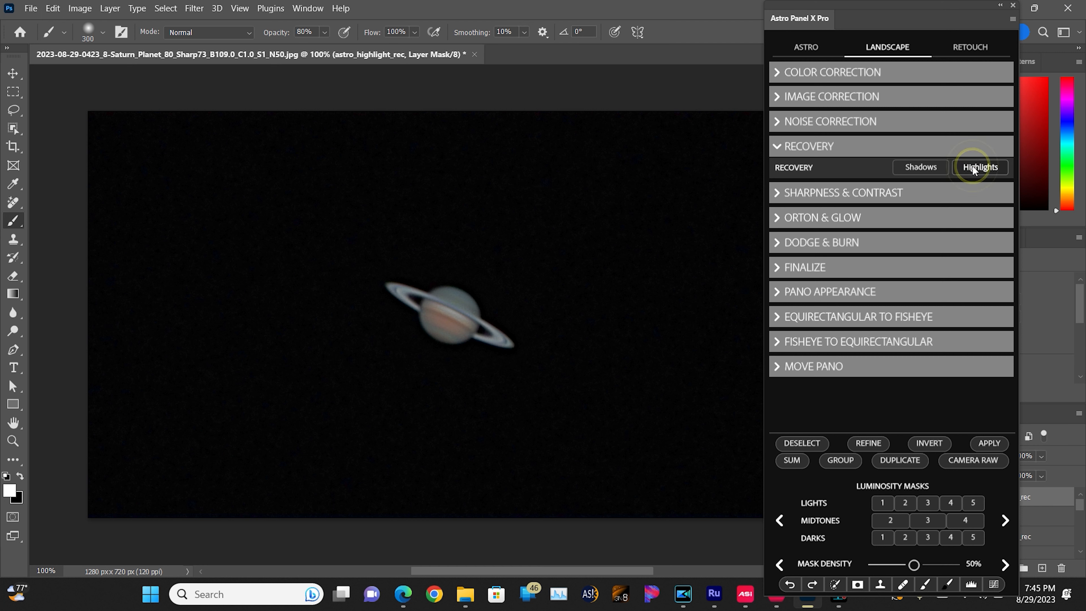
Try the Clarity sharpening on the Saturn image
click(825, 192)
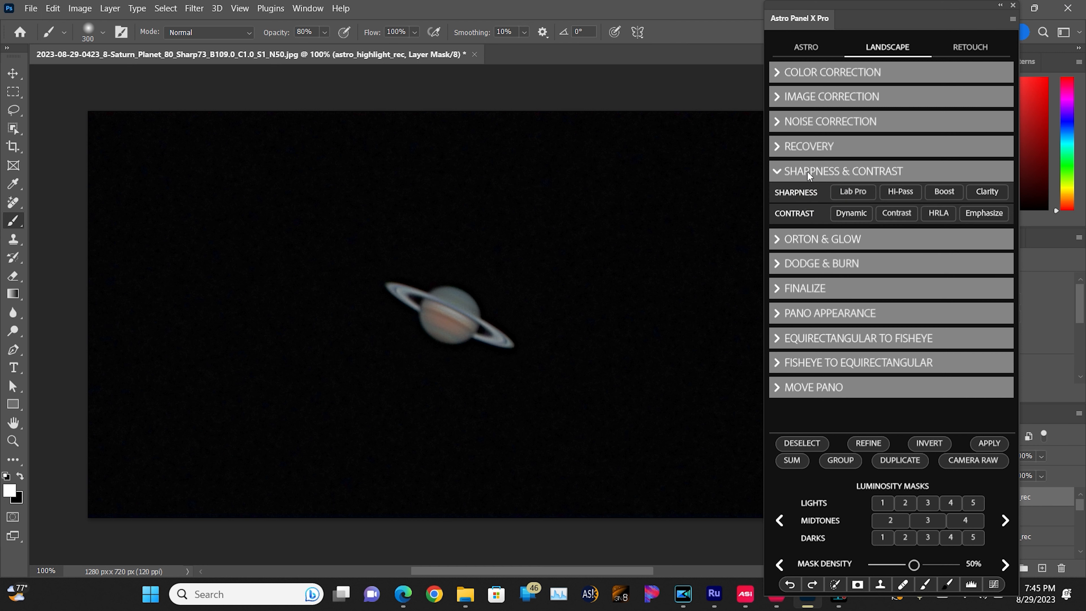
click(991, 194)
Add the Pro glow and the Sharp Orton effect to the Saturn image
click(807, 239)
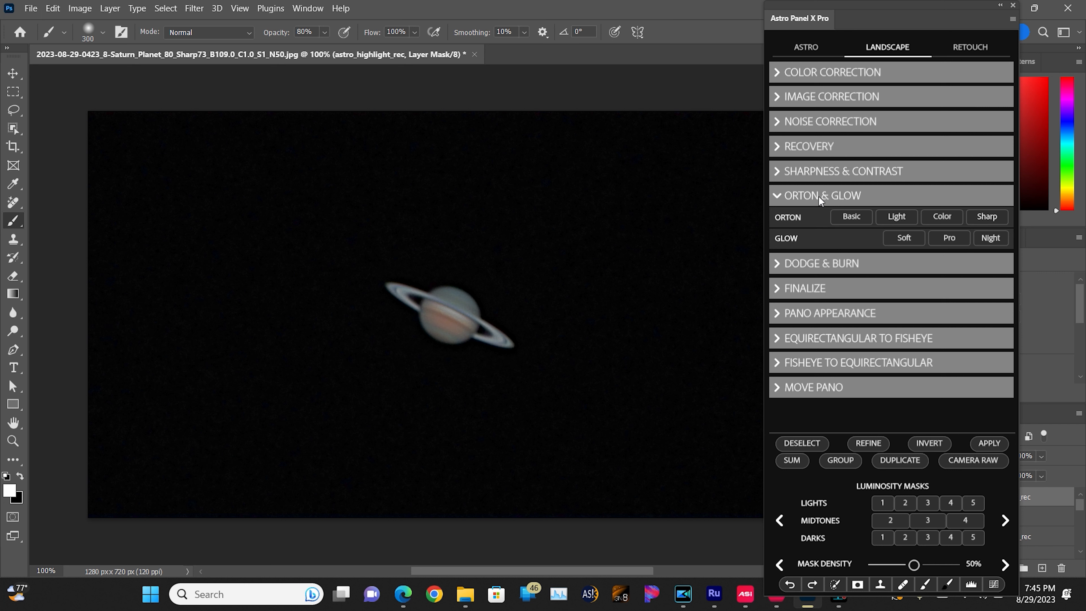
click(955, 239)
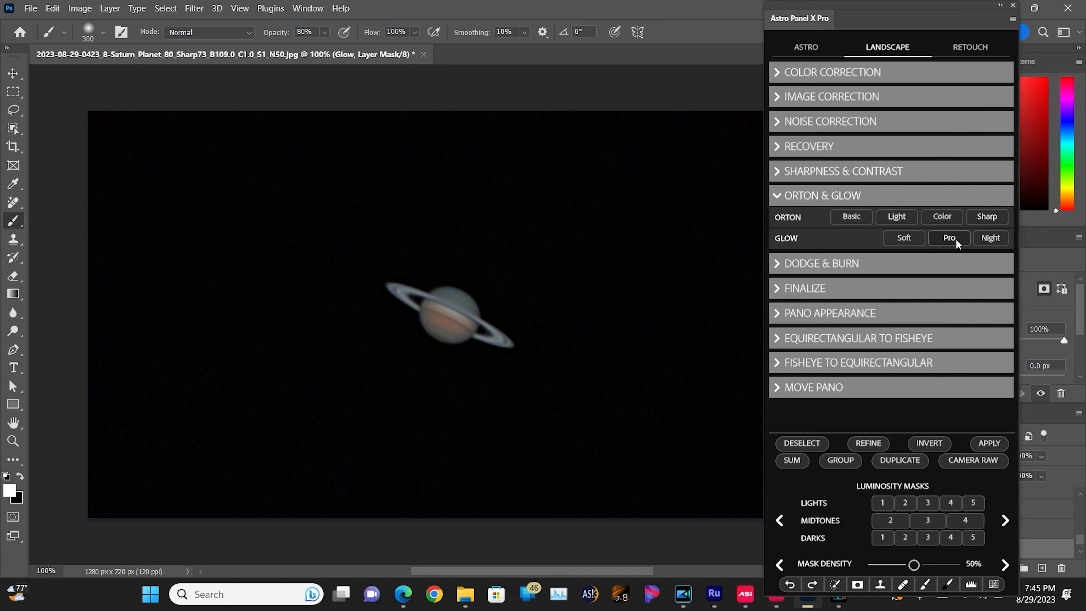
click(984, 215)
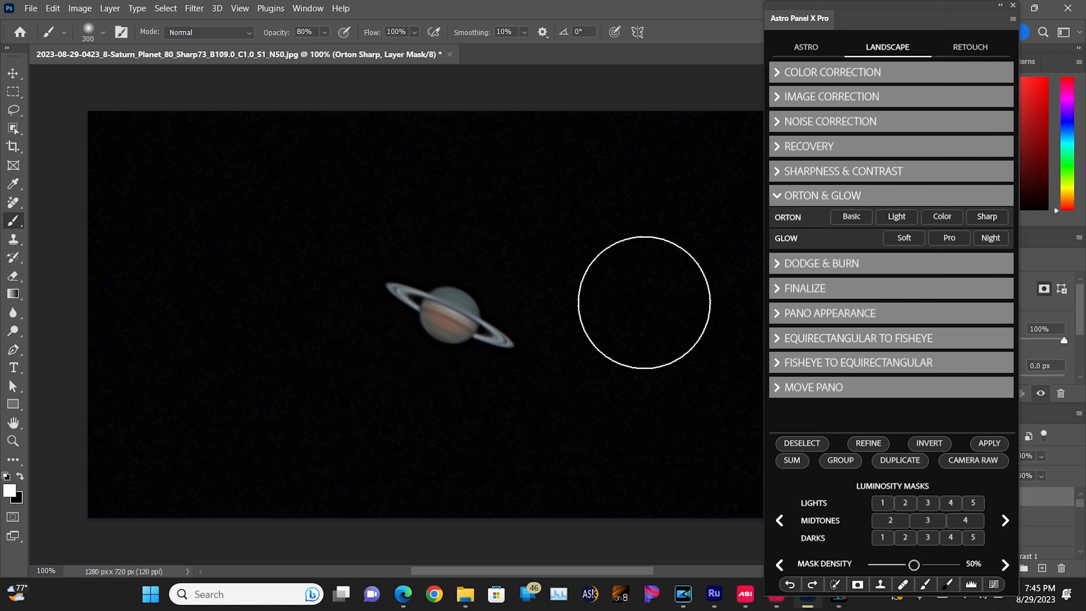
Look over the Dodge & Burn and Finalize effects and close Astro Panel X Pro
click(779, 269)
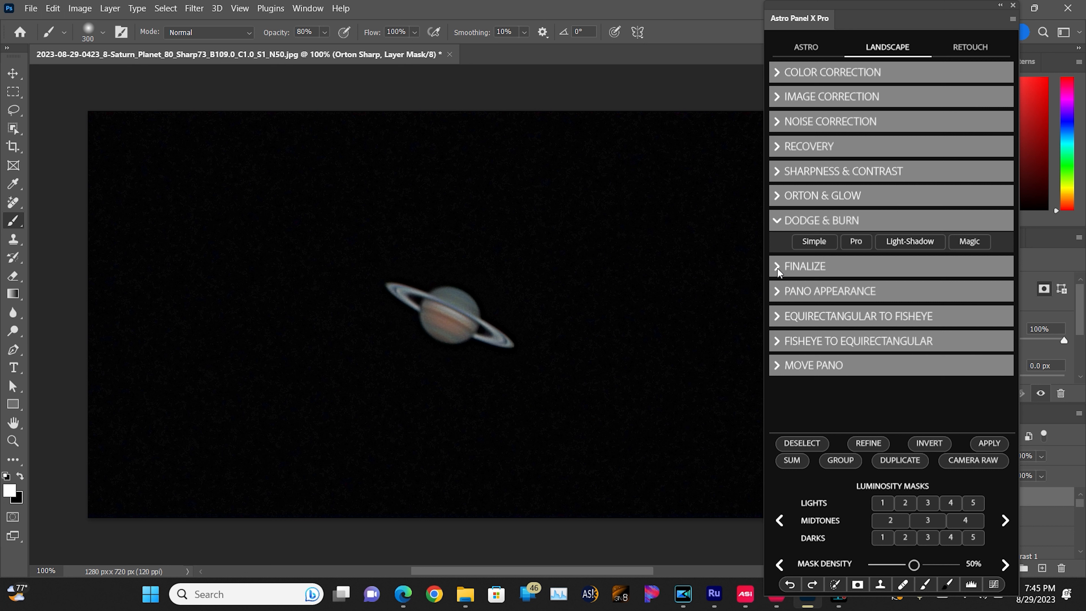
click(777, 267)
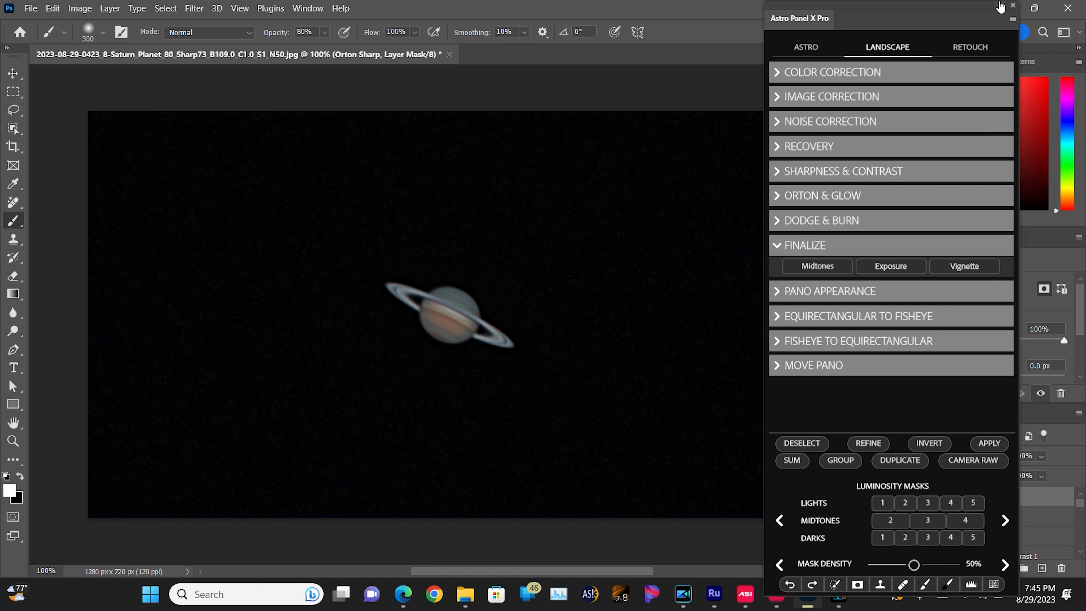
click(1014, 5)
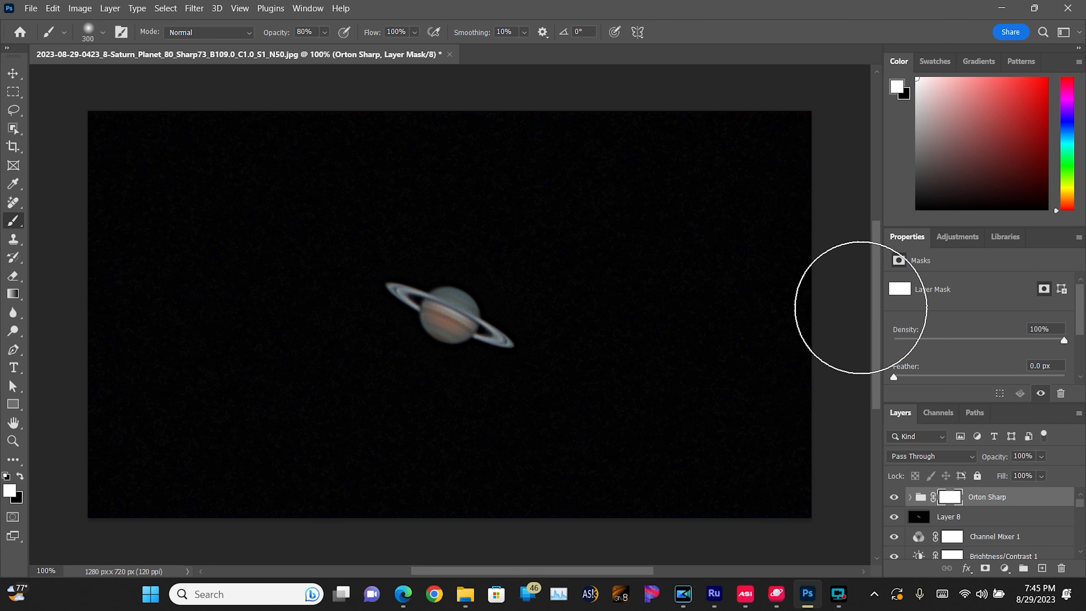
Add a Brightness/Contrast adjustment layer to the Saturn image with brightness 14 and contrast -1
click(960, 237)
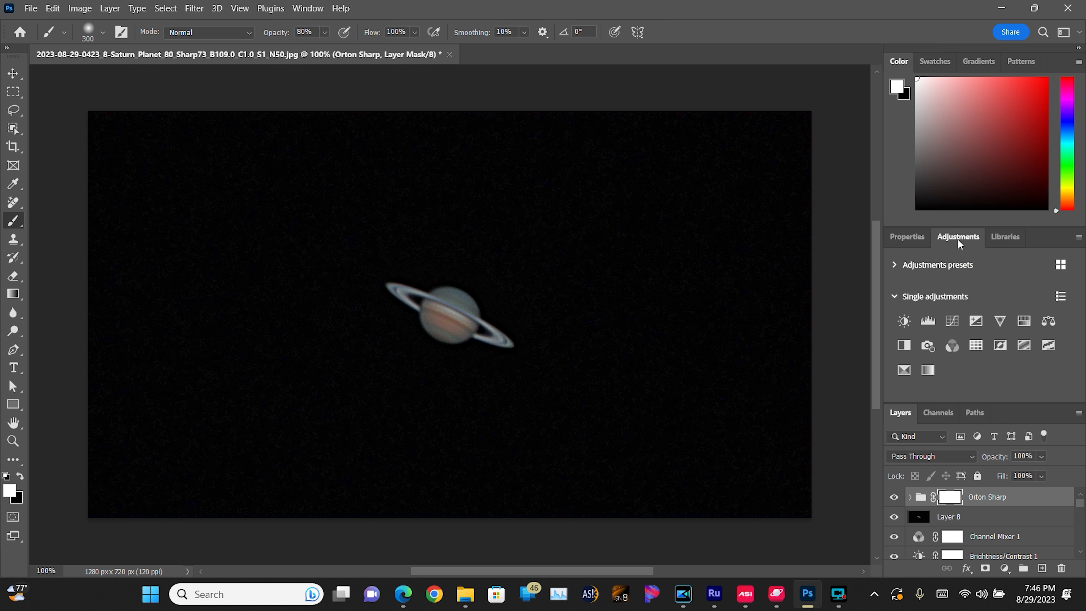
click(904, 321)
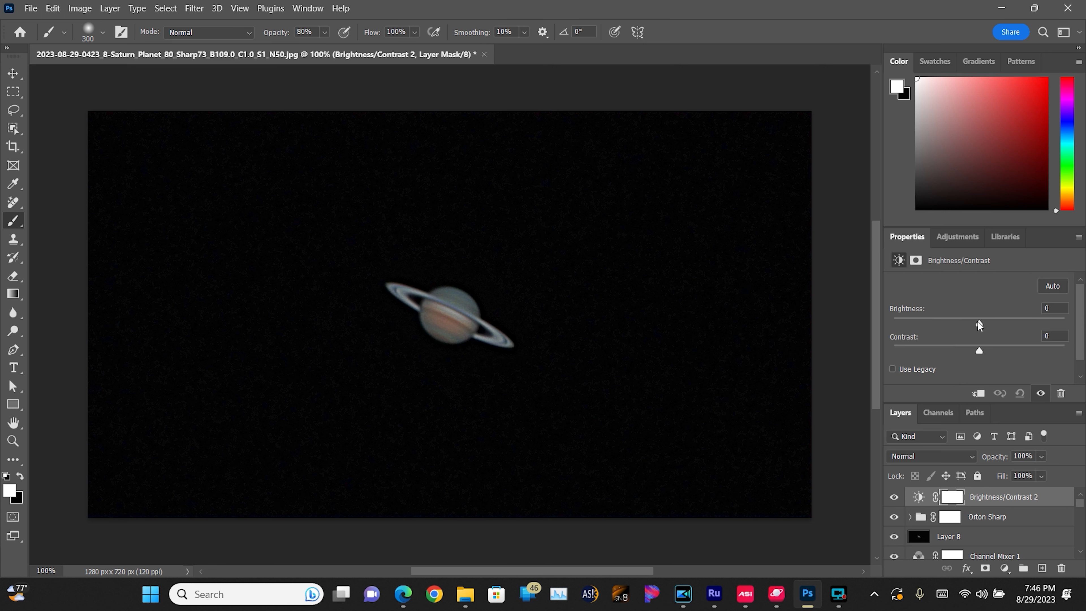
click(979, 324)
drag(984, 328, 985, 328)
drag(980, 350, 1010, 353)
mouse_move(991, 353)
mouse_down()
mouse_move(961, 348)
mouse_move(975, 349)
mouse_up()
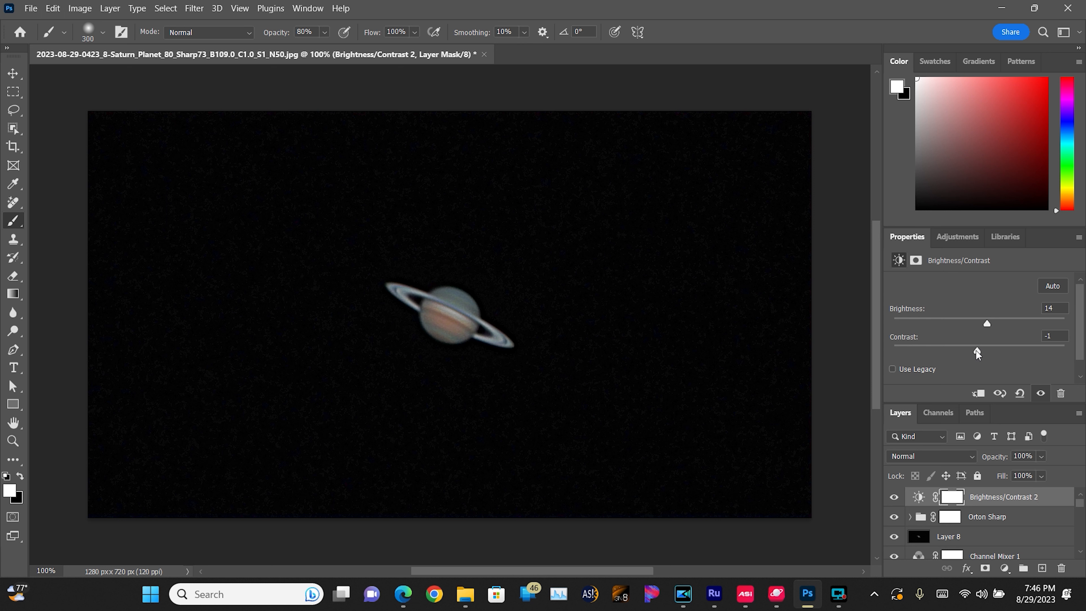
Add an Exposure adjustment layer with exposure -0.14 and gamma correction 0.94
click(960, 239)
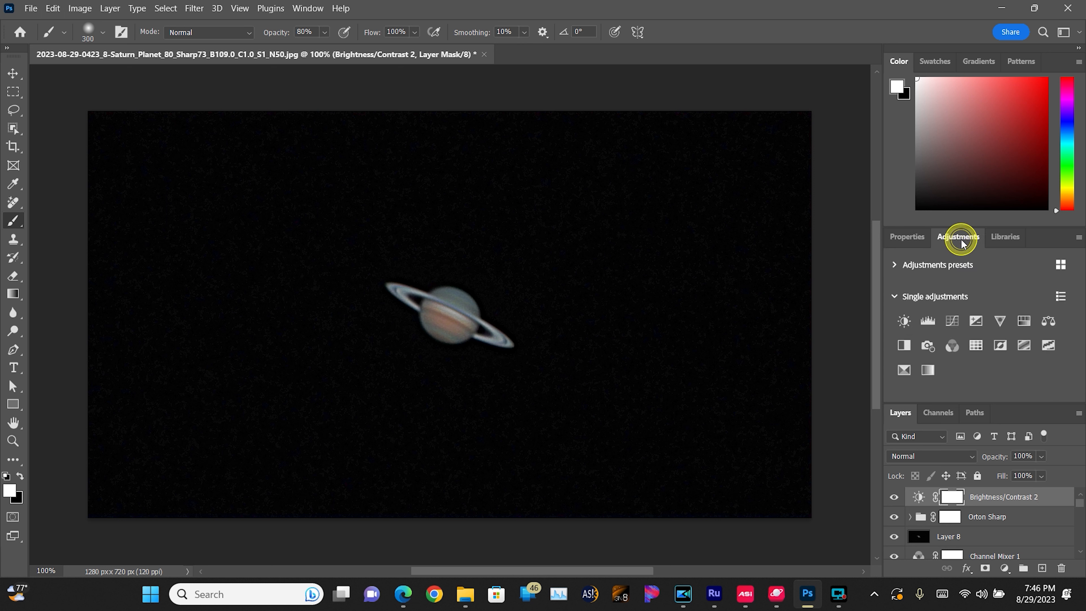
click(977, 322)
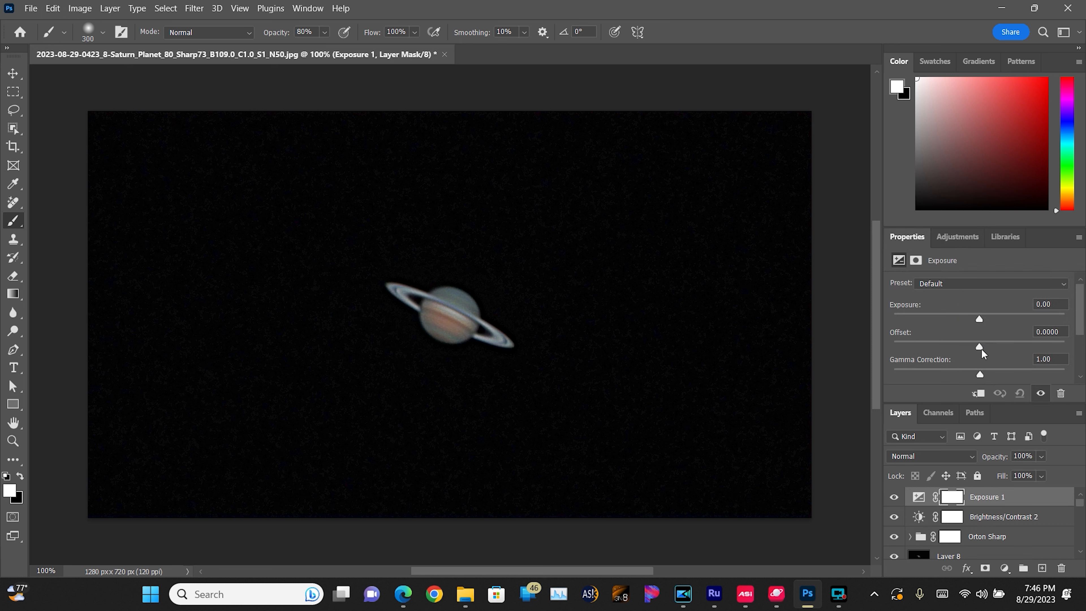
click(982, 320)
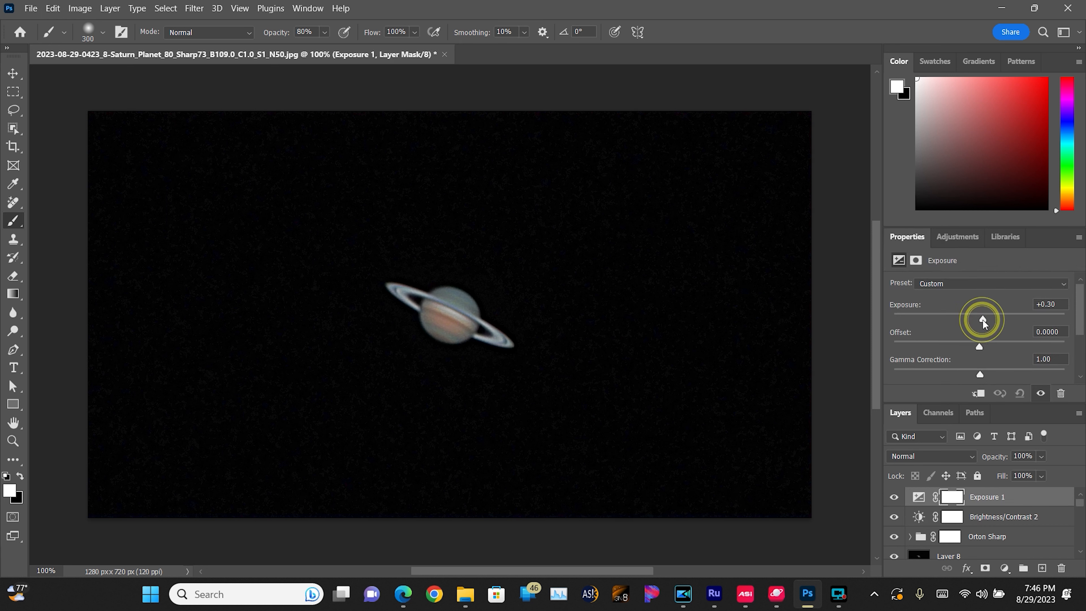
drag(982, 319, 977, 319)
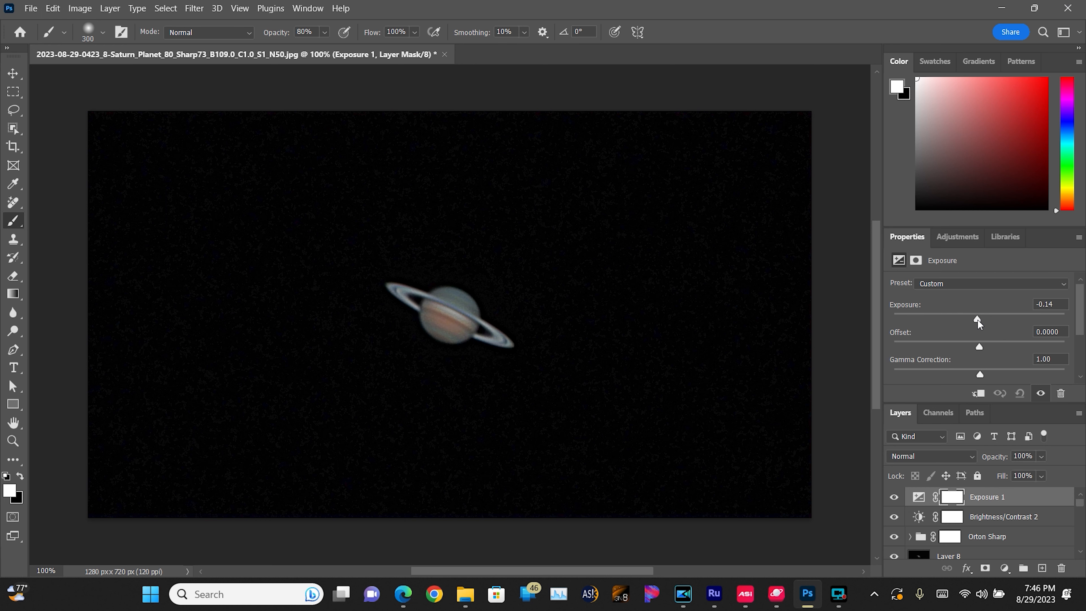
click(979, 375)
Add a Vibrance adjustment layer with vibrance set to +24
click(1004, 568)
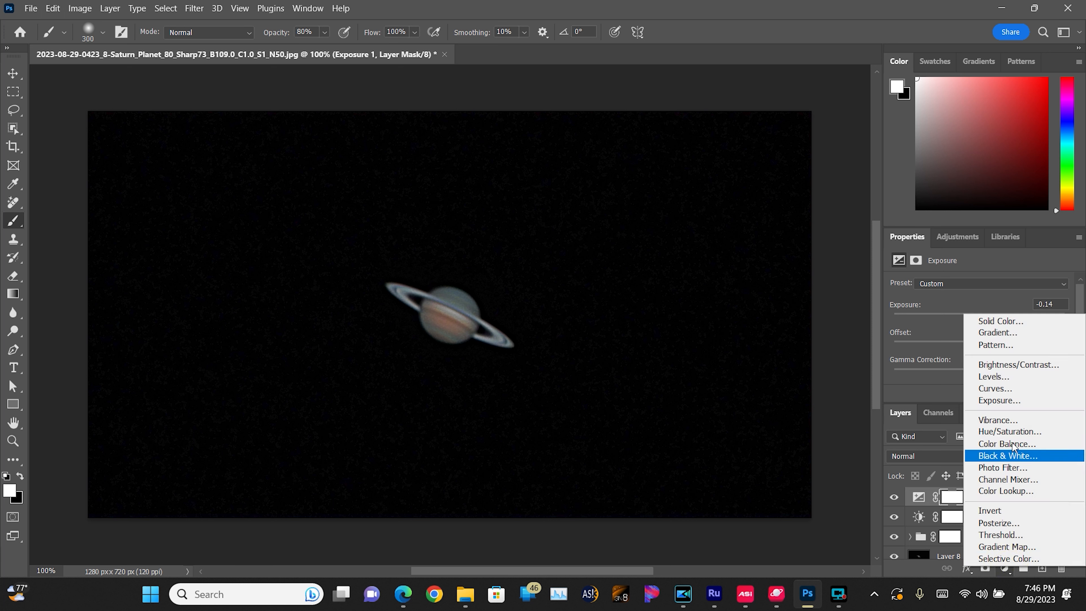
click(963, 238)
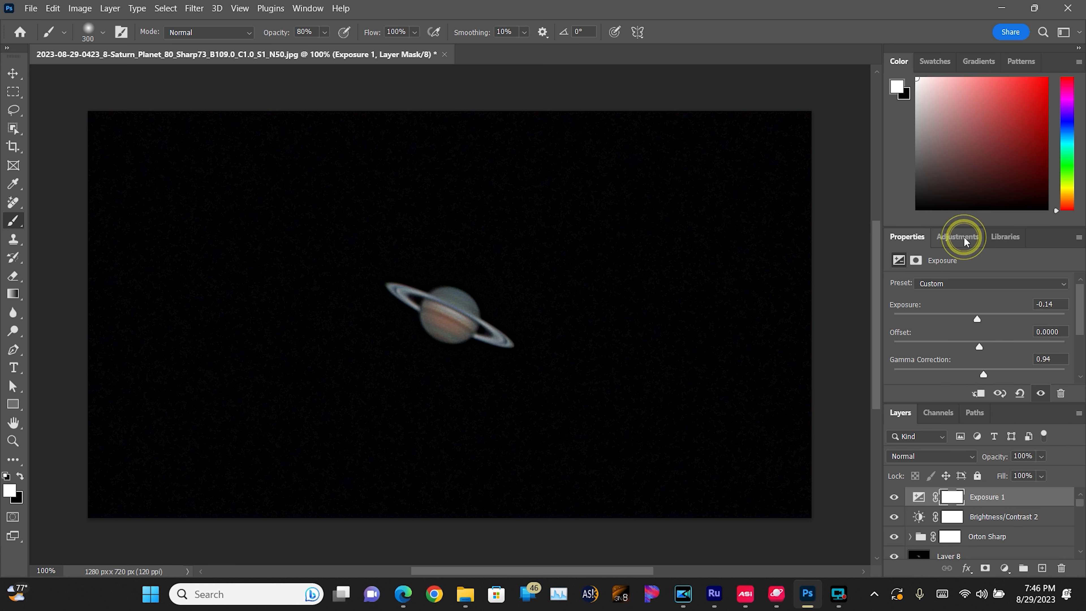
click(963, 238)
click(1000, 322)
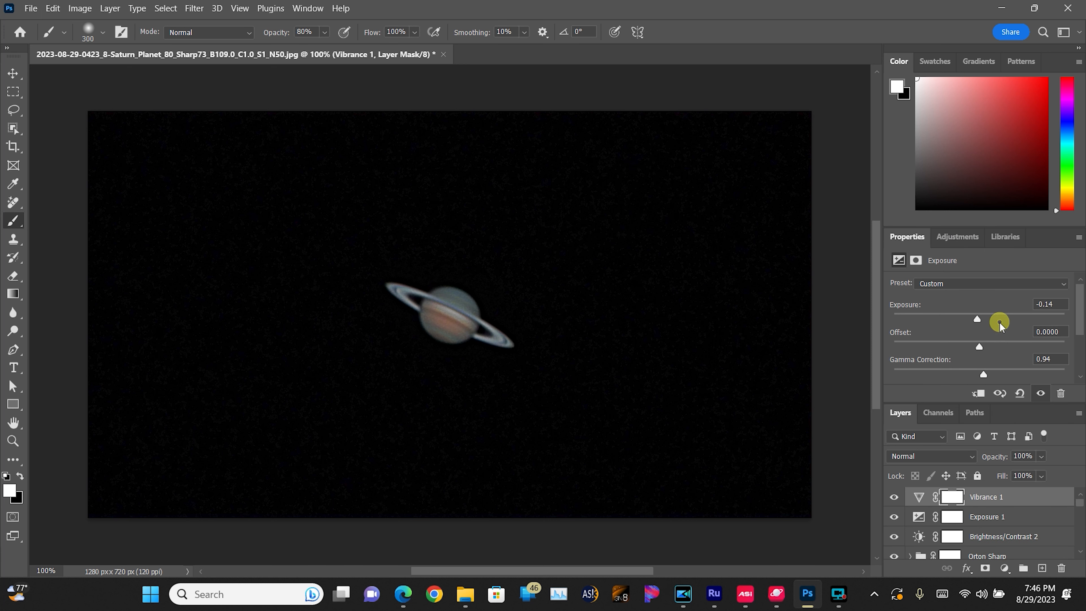
drag(979, 297, 1004, 298)
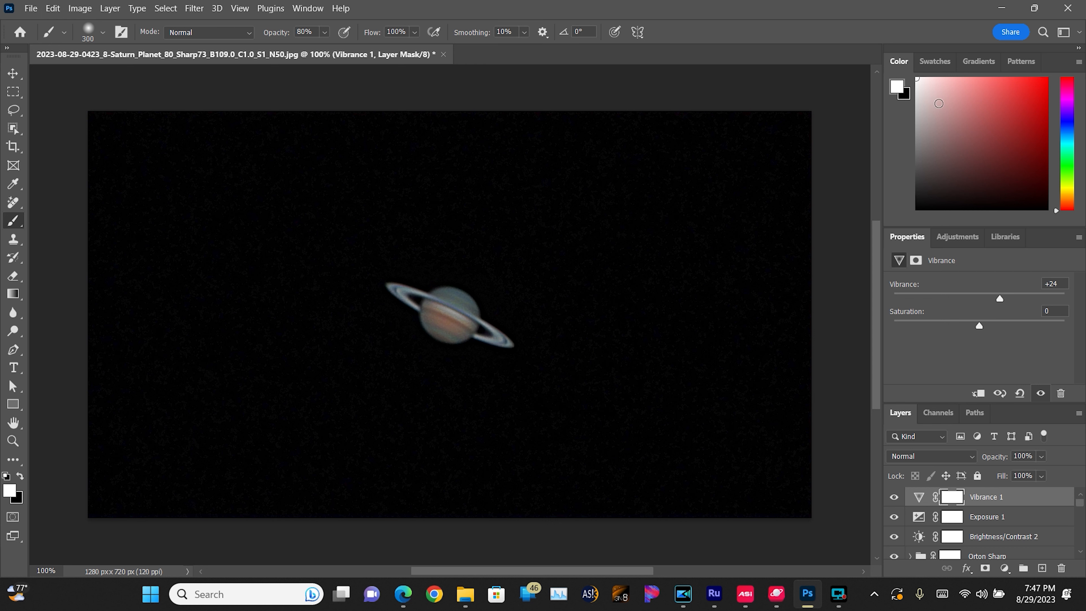
Minimize Photoshop and ASIVideoStack and view the finished Saturn picture image104431.jpg from the desktop
click(1006, 10)
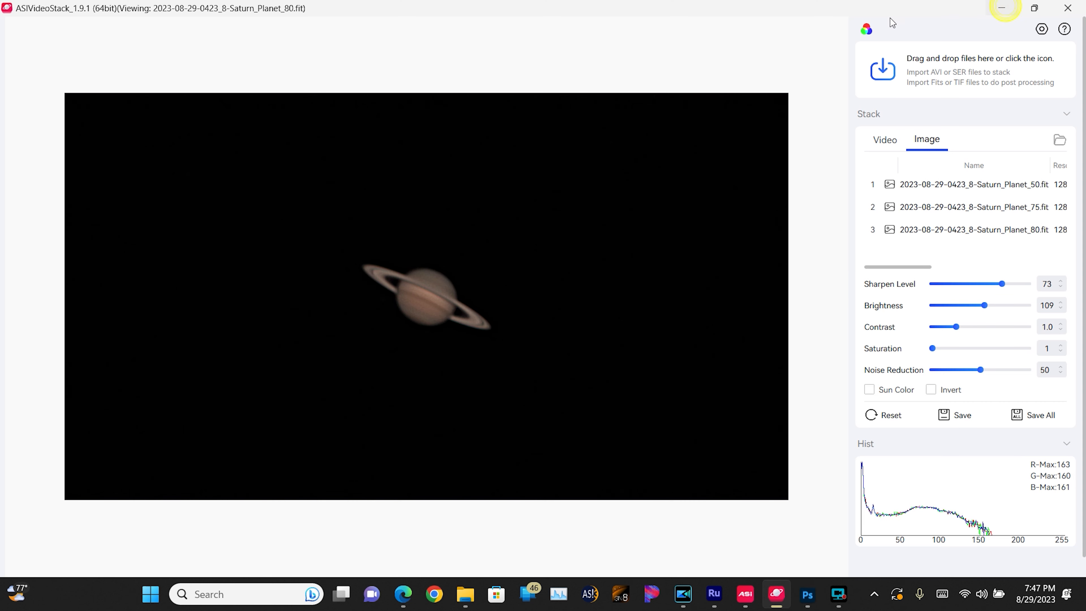
click(1004, 12)
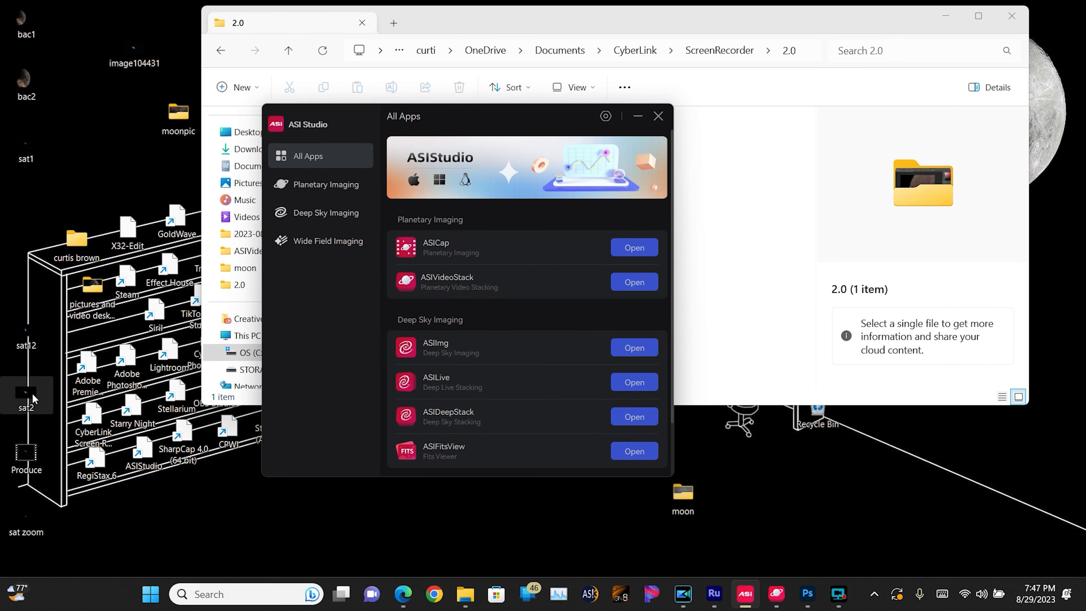
double_click(141, 49)
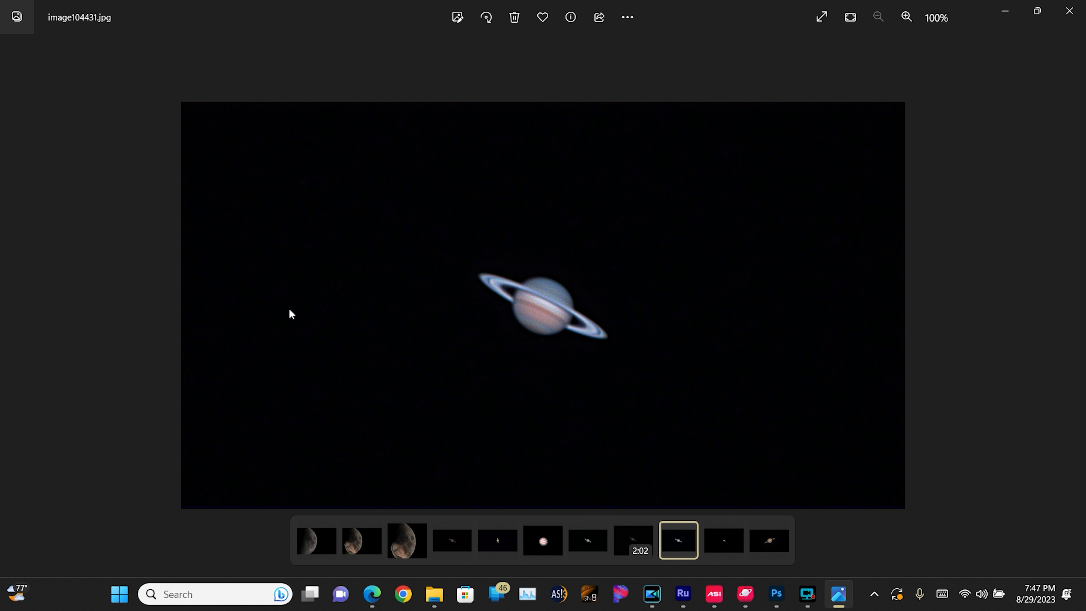
Switch back to Photoshop and close the Saturn image without saving its changes
click(777, 597)
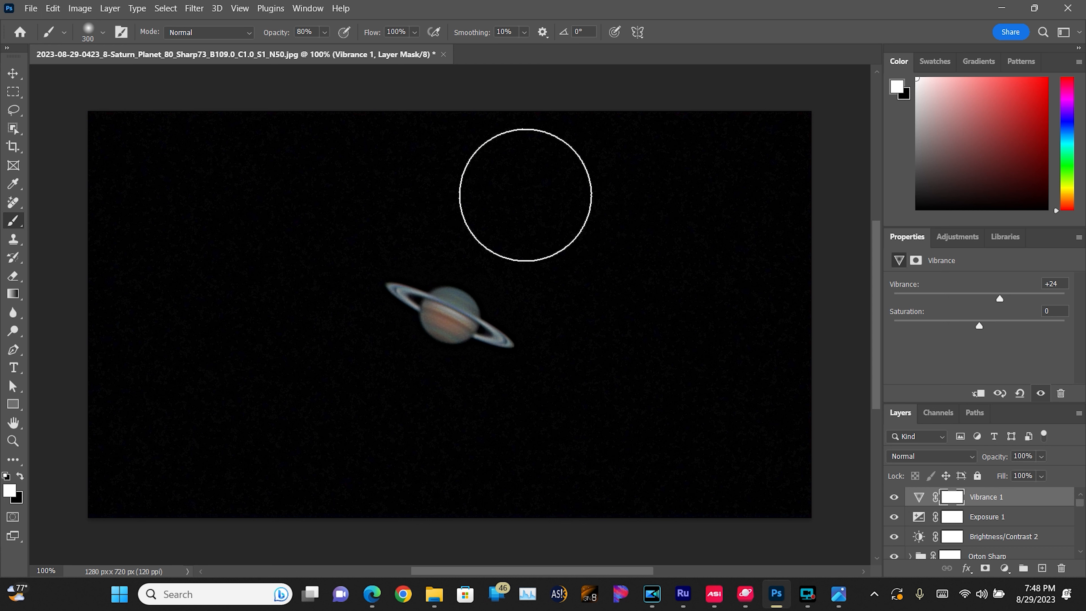
click(443, 54)
click(565, 233)
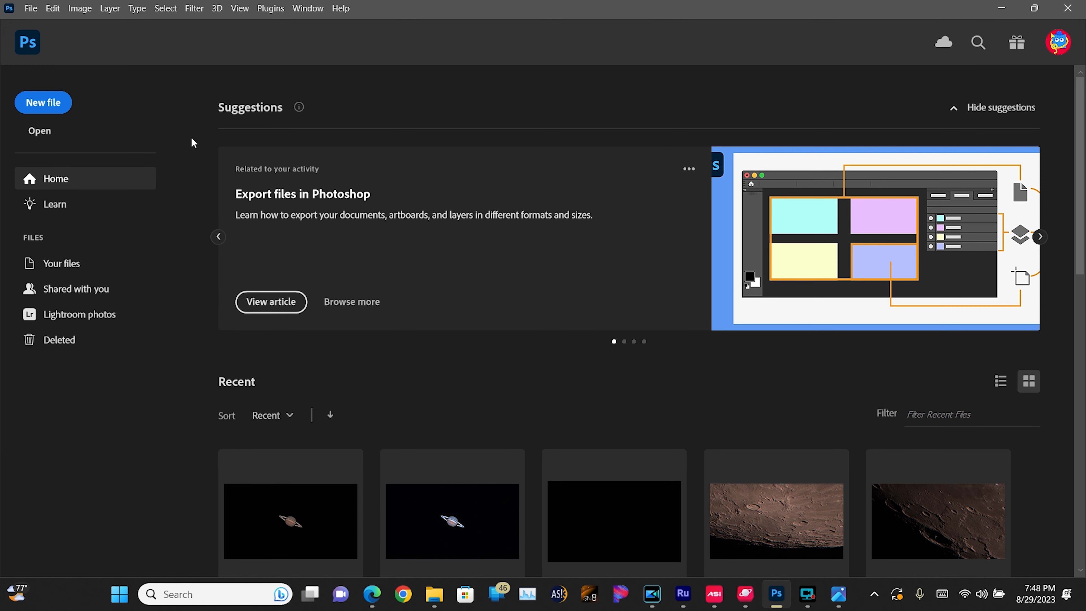
Start opening another file and browse to the ASIVideoStack_Output folder of Jupiter's 2023-08-11Z session in ASI Cap Planetary
click(32, 142)
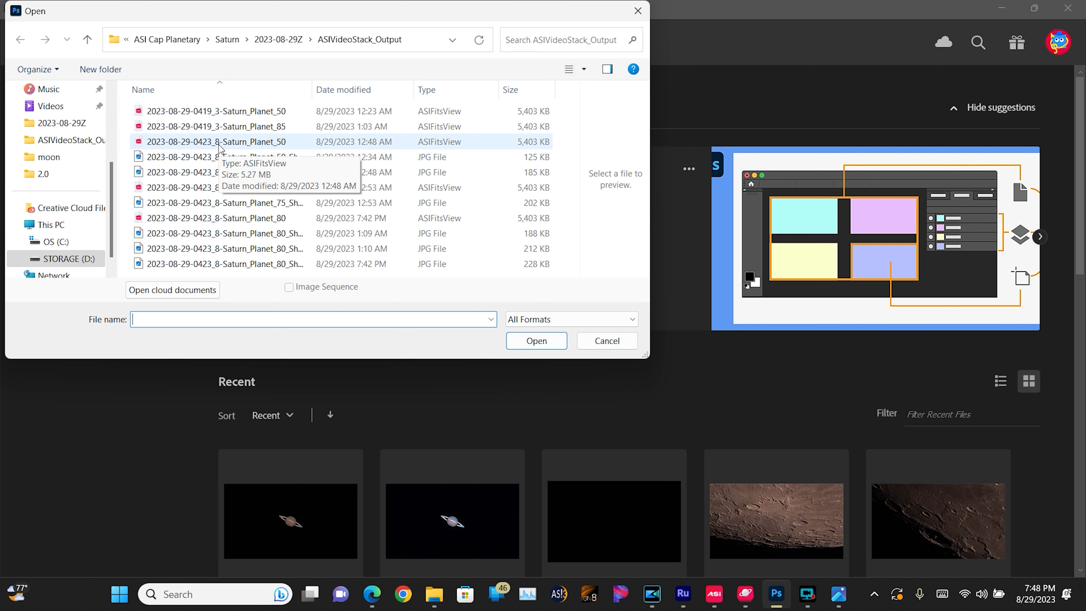
click(158, 39)
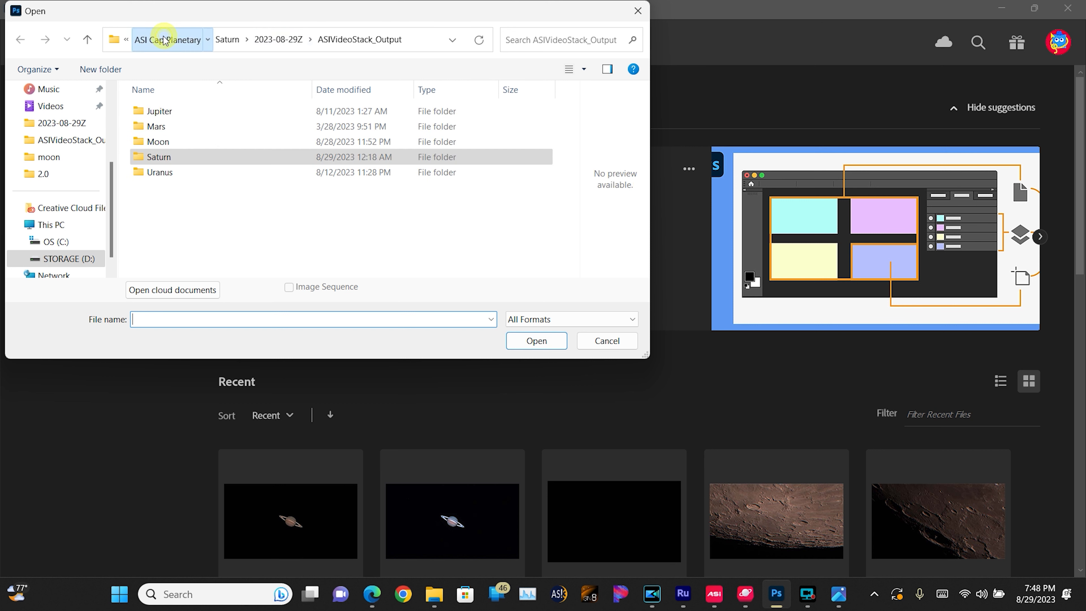
double_click(165, 112)
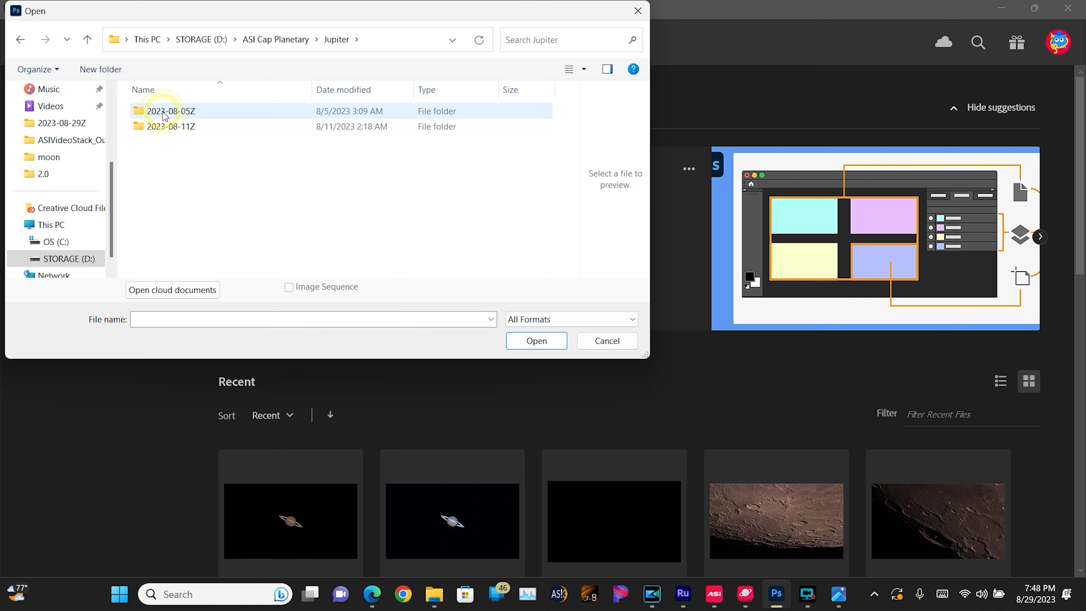
double_click(168, 127)
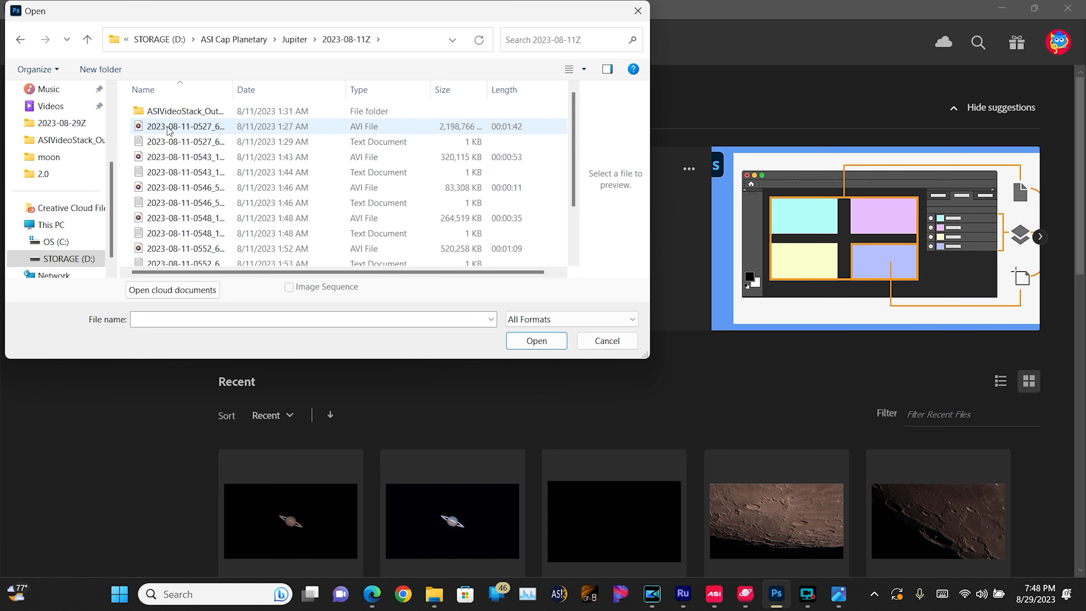
double_click(168, 111)
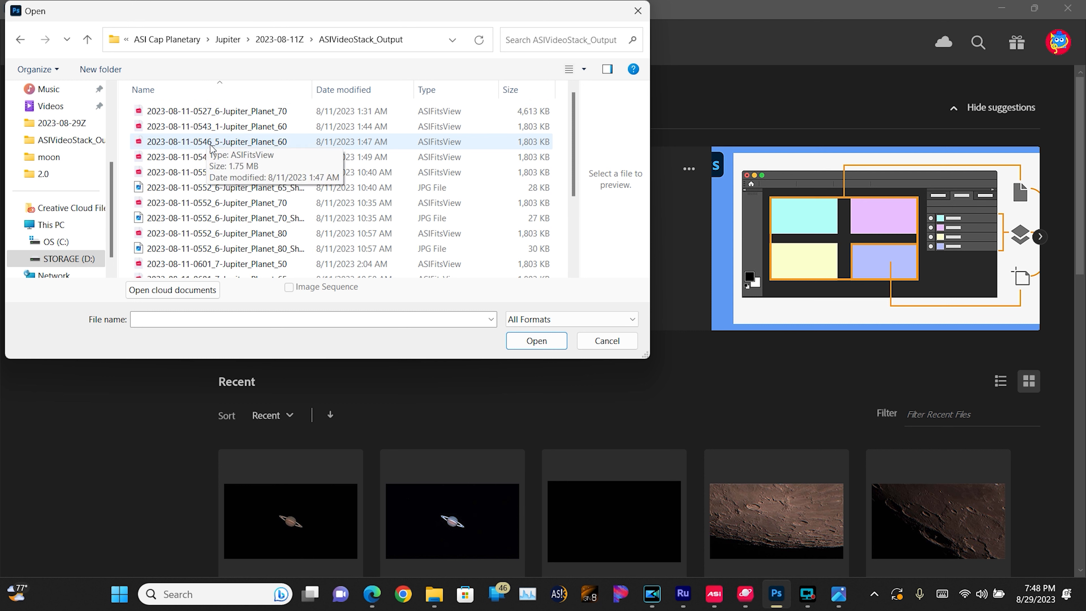
click(587, 70)
click(632, 17)
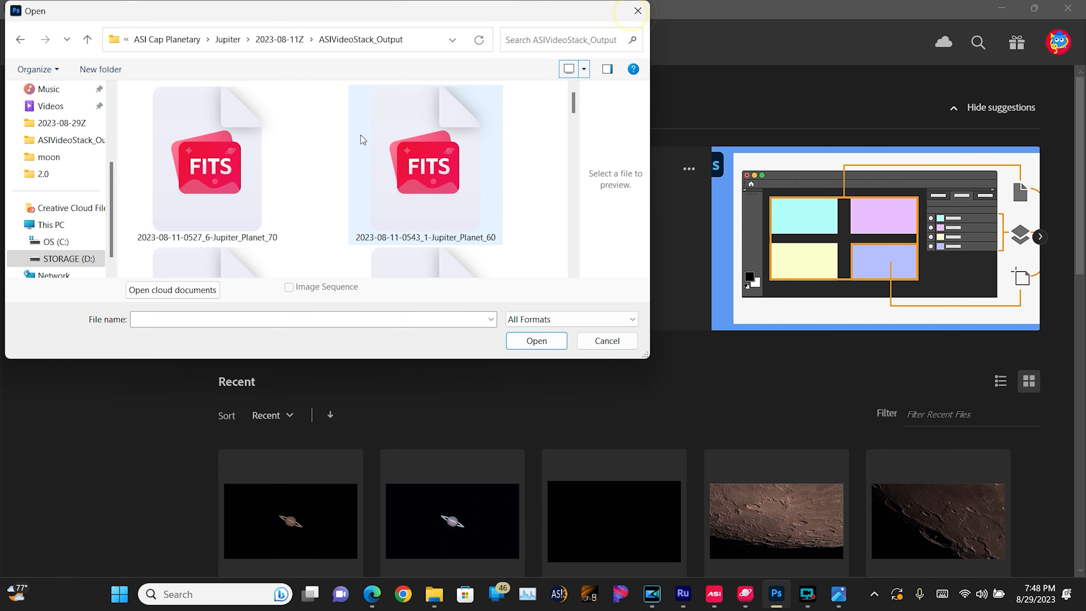
scroll(313, 175, down, 3)
scroll(312, 174, down, 5)
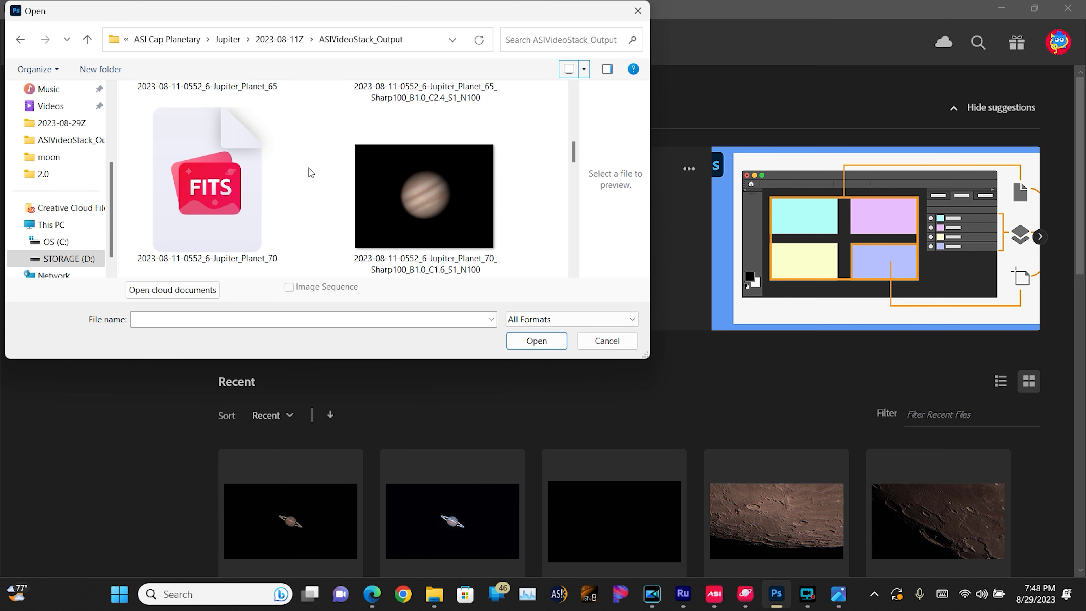
scroll(311, 173, down, 3)
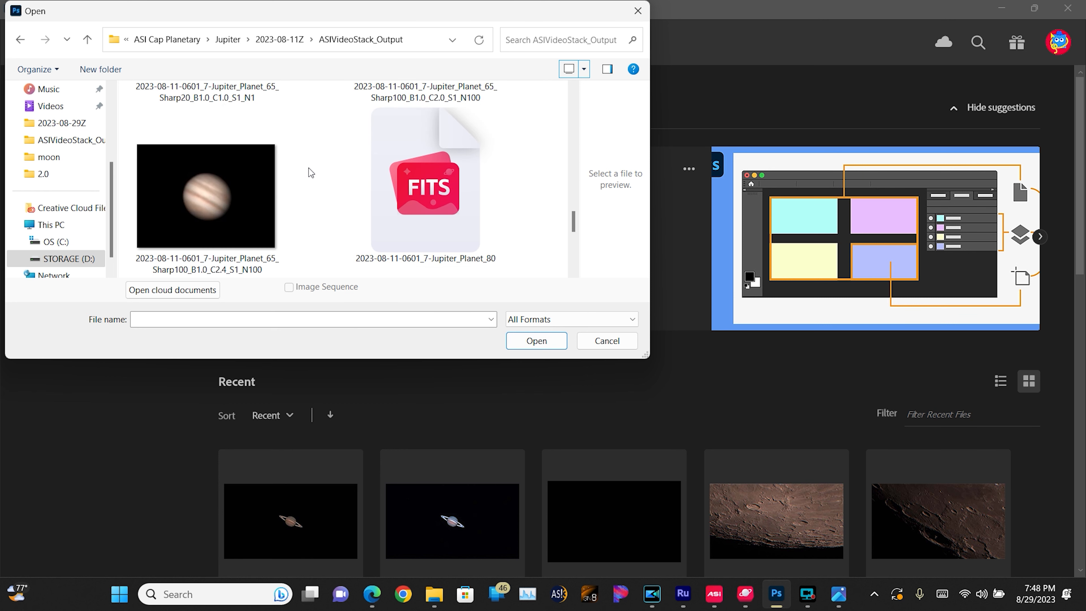
scroll(309, 171, down, 1)
click(223, 167)
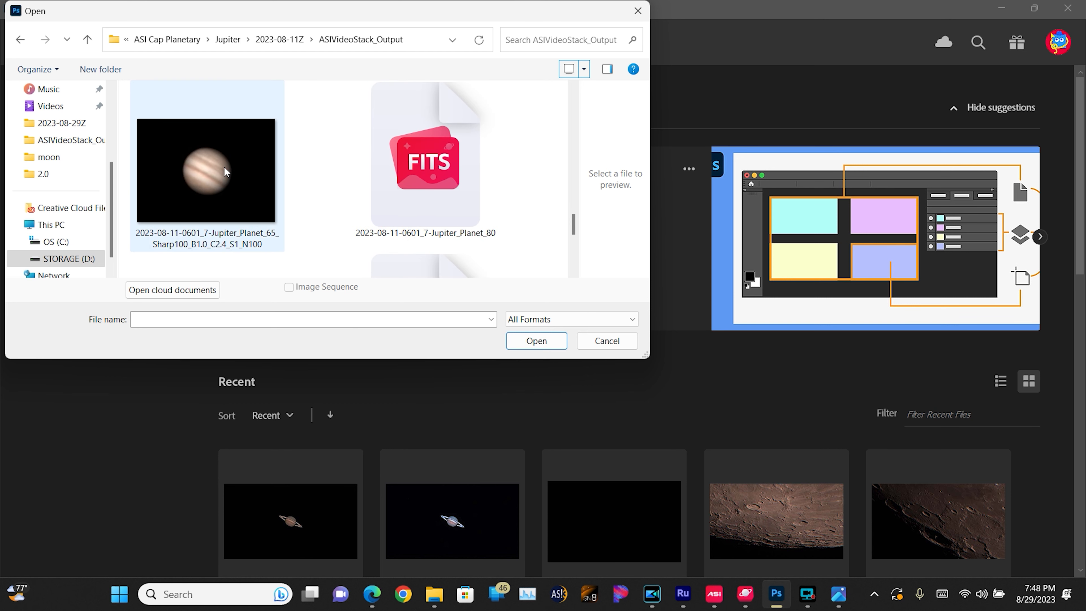
click(536, 341)
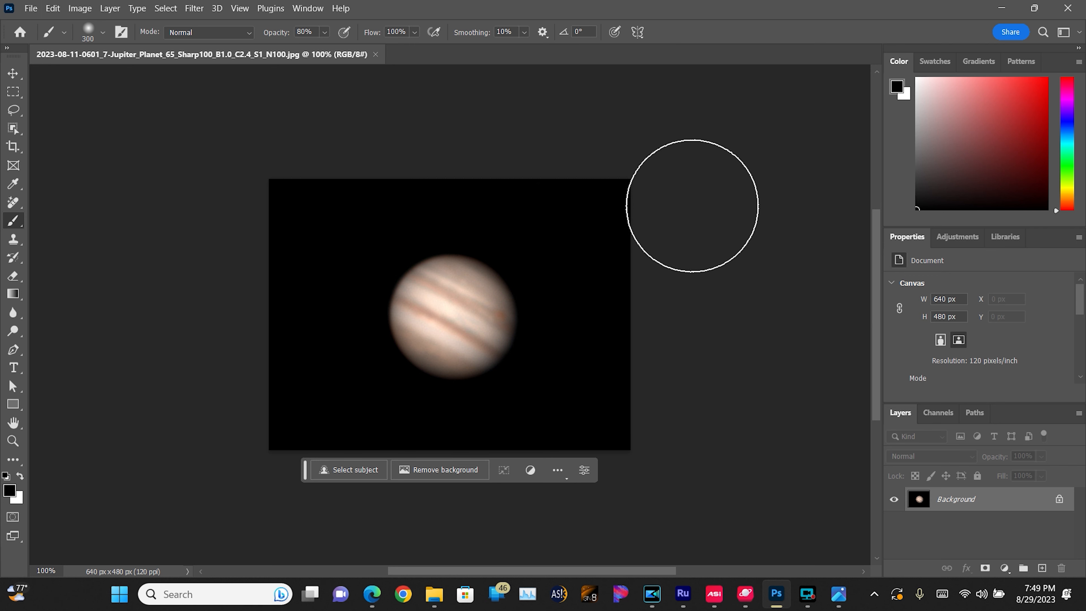
Open Astro Panel X Pro and apply its Tone, Color and White Balance corrections to the Jupiter image
click(279, 8)
mouse_move(295, 71)
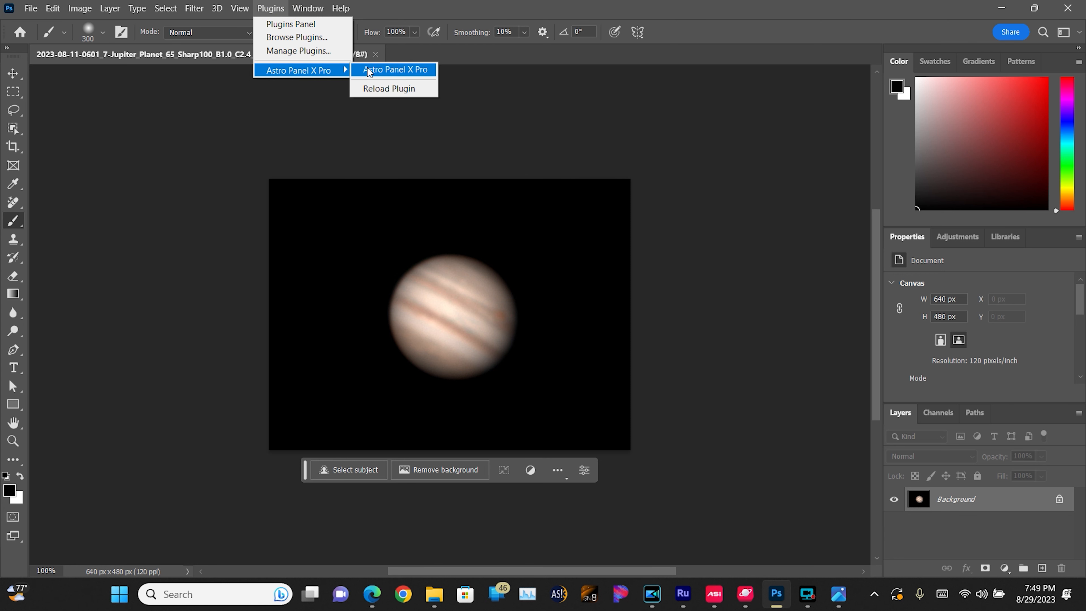
click(365, 70)
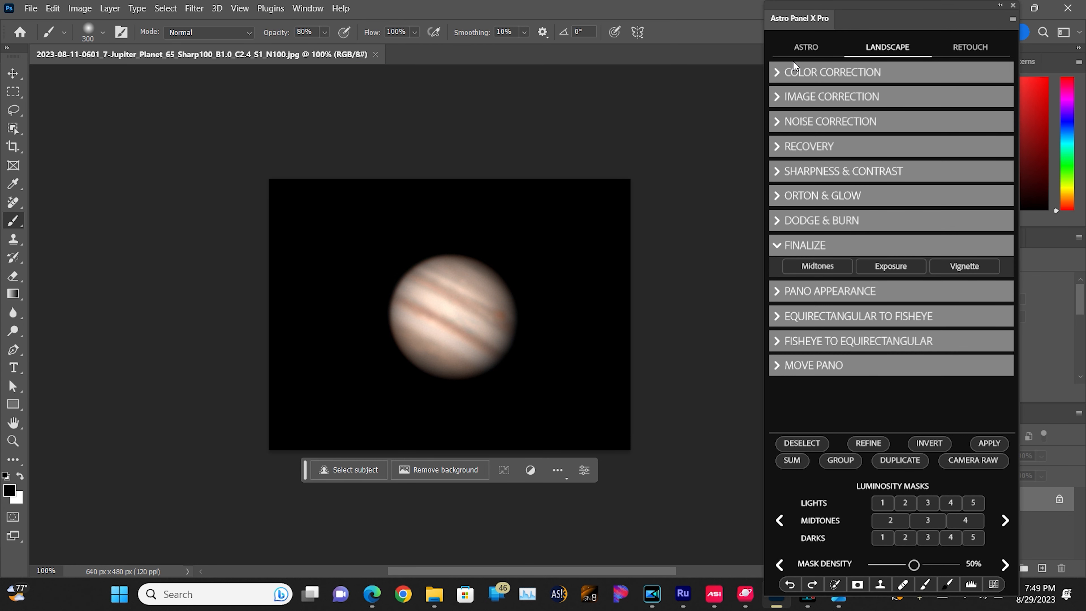
click(812, 75)
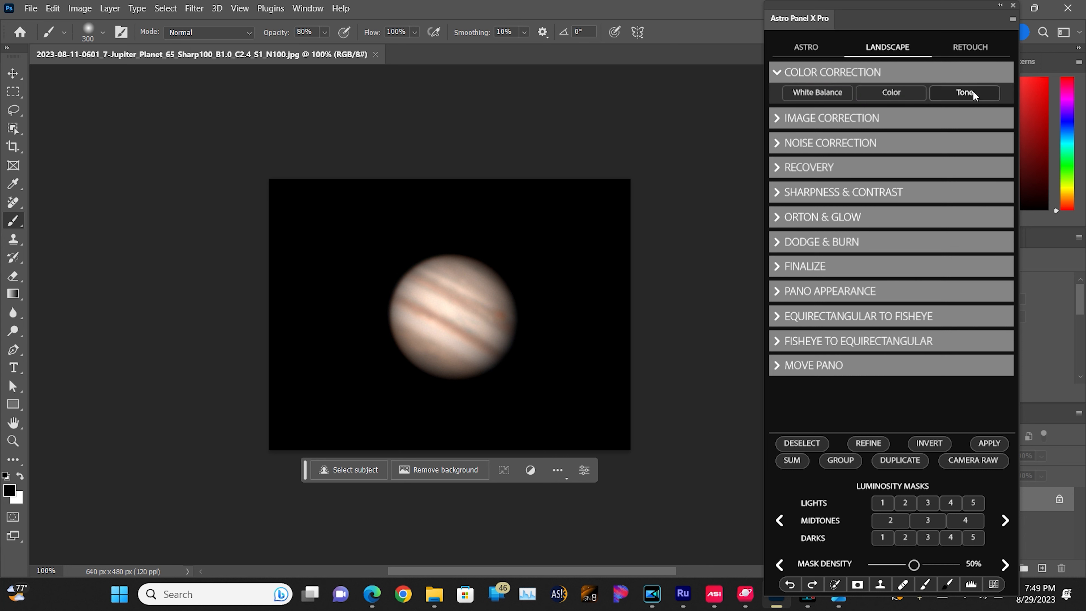
click(965, 93)
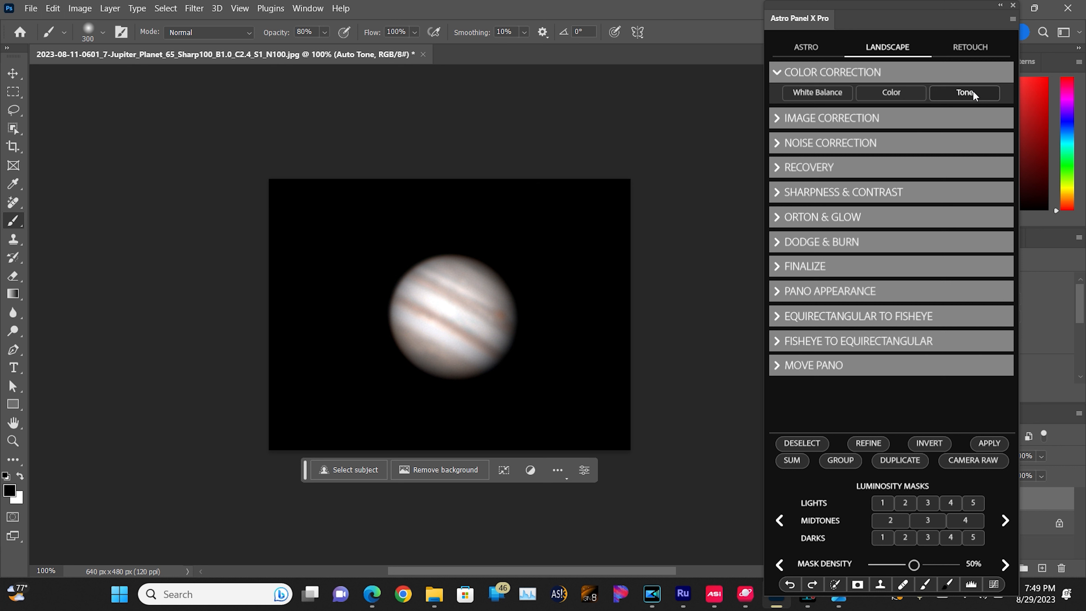
click(901, 94)
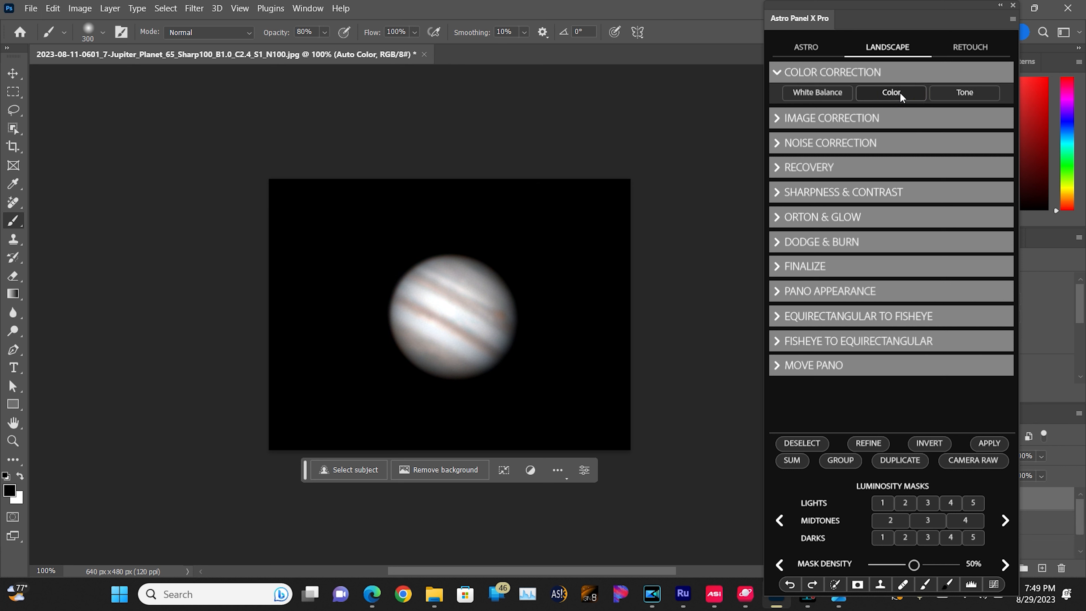
click(830, 92)
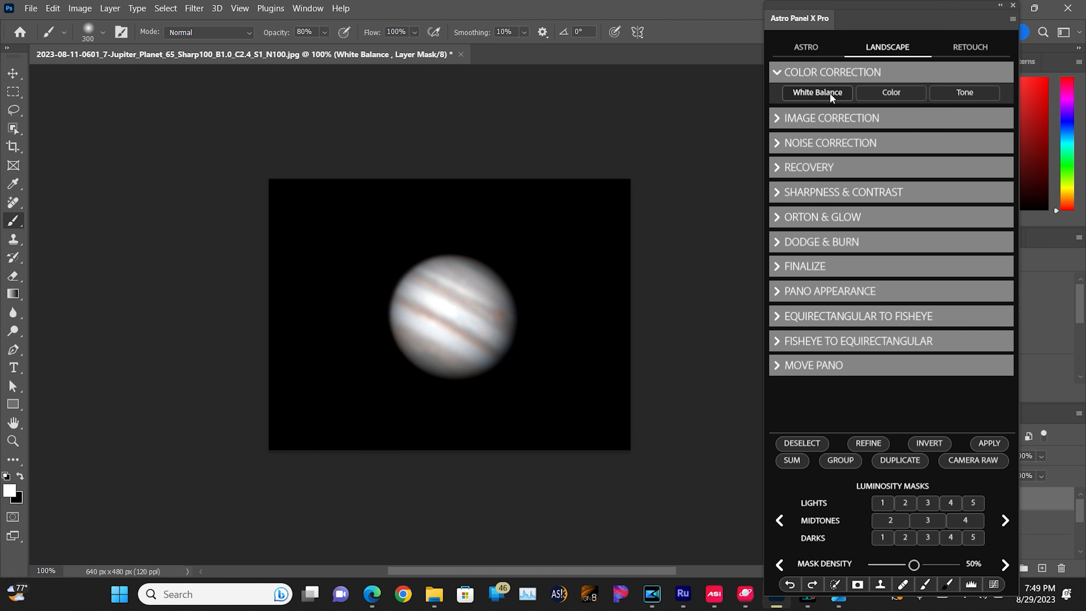
Darken Jupiter's midtones with a Curves adjustment on the RGB channel, setting the midpoint to input 144 and output 122
drag(910, 15, 887, 15)
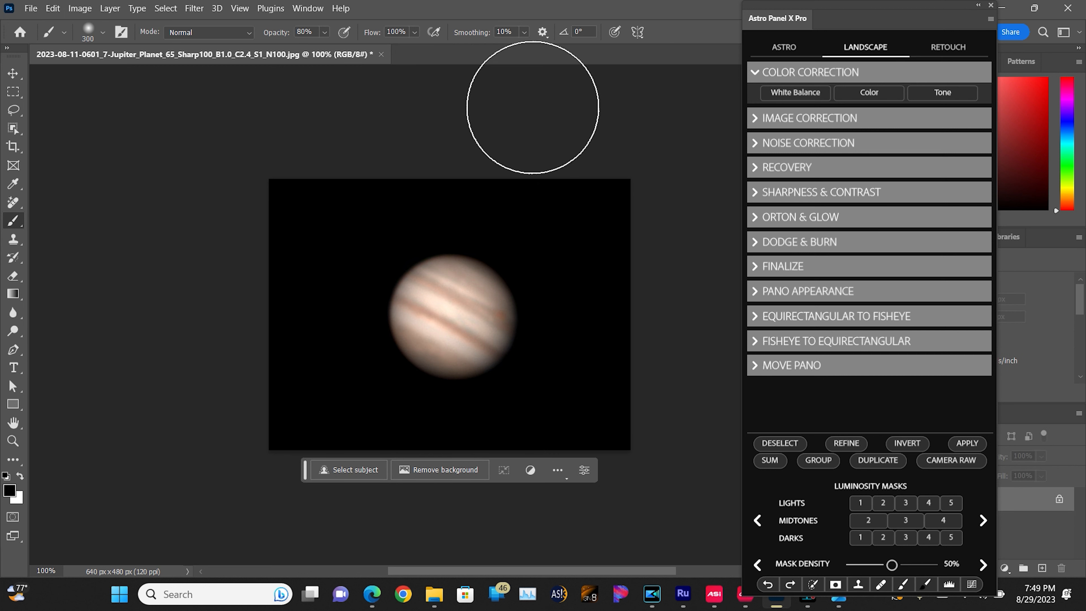
click(80, 8)
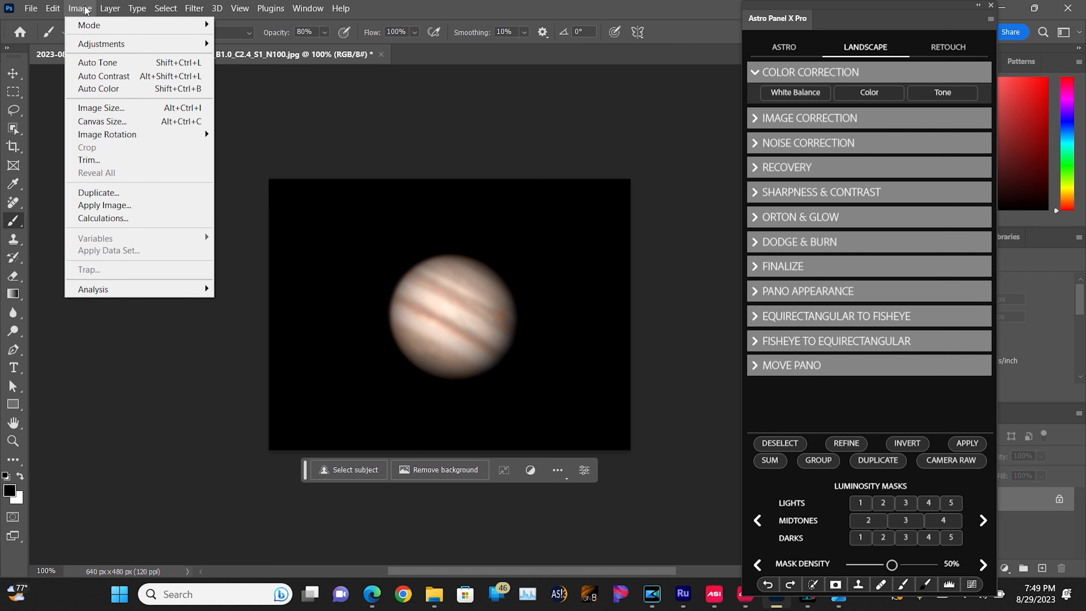
mouse_move(107, 44)
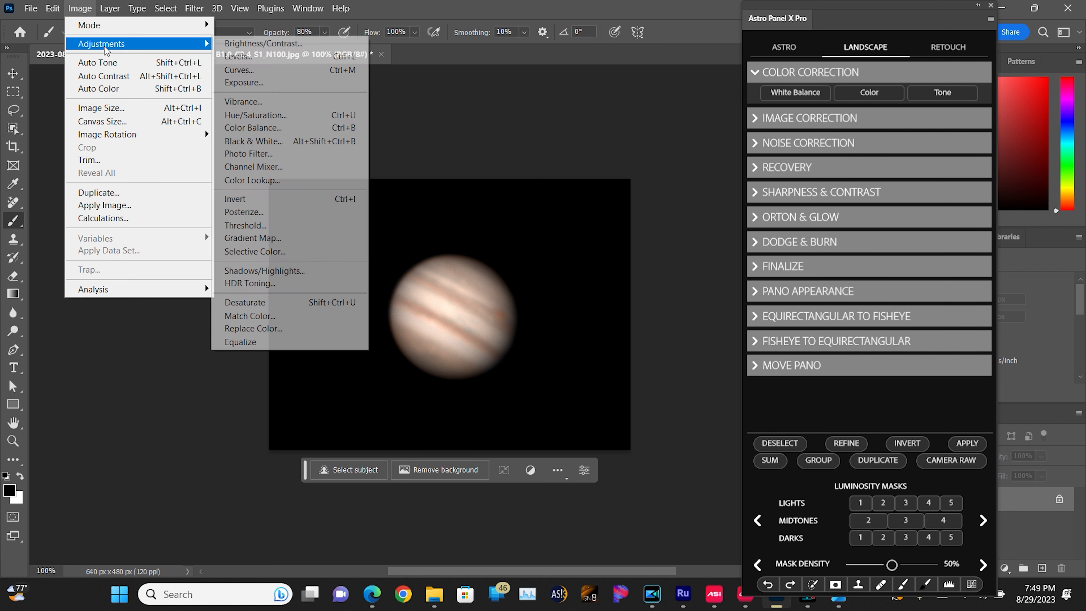
click(247, 71)
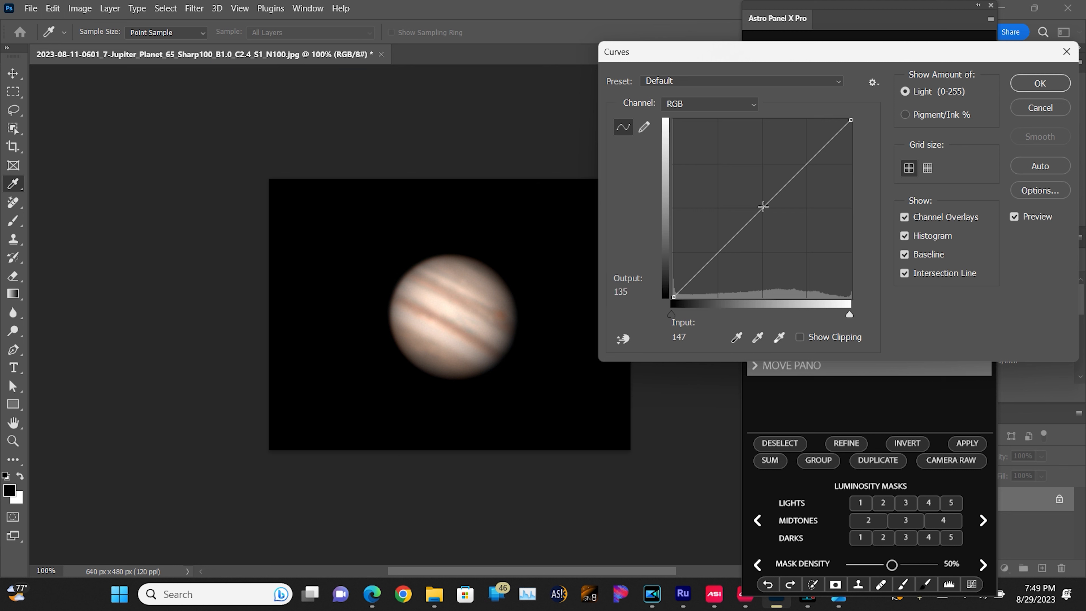
click(764, 208)
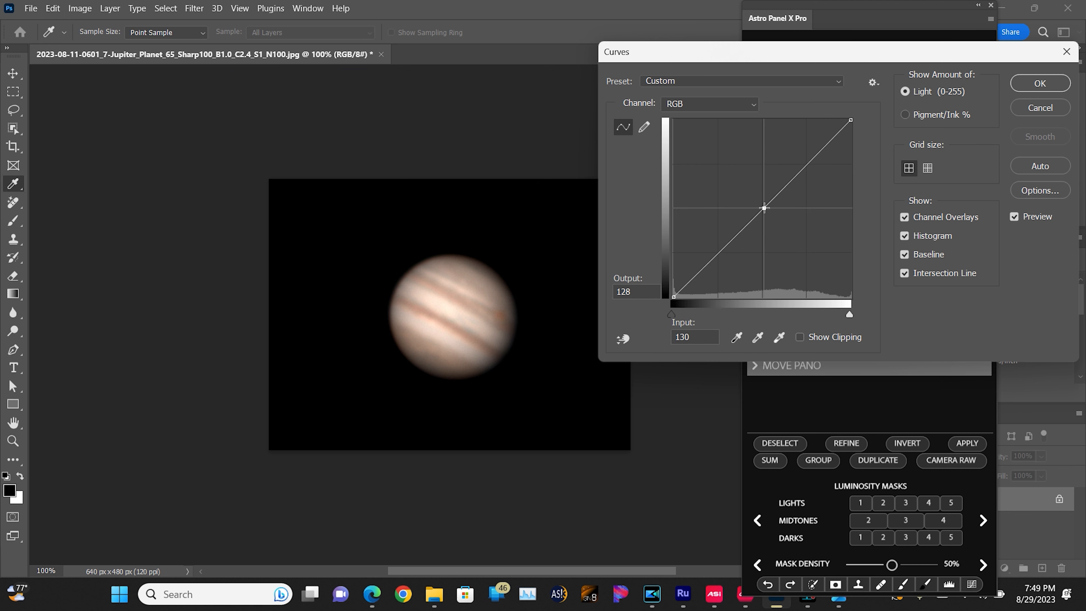
drag(765, 208, 774, 212)
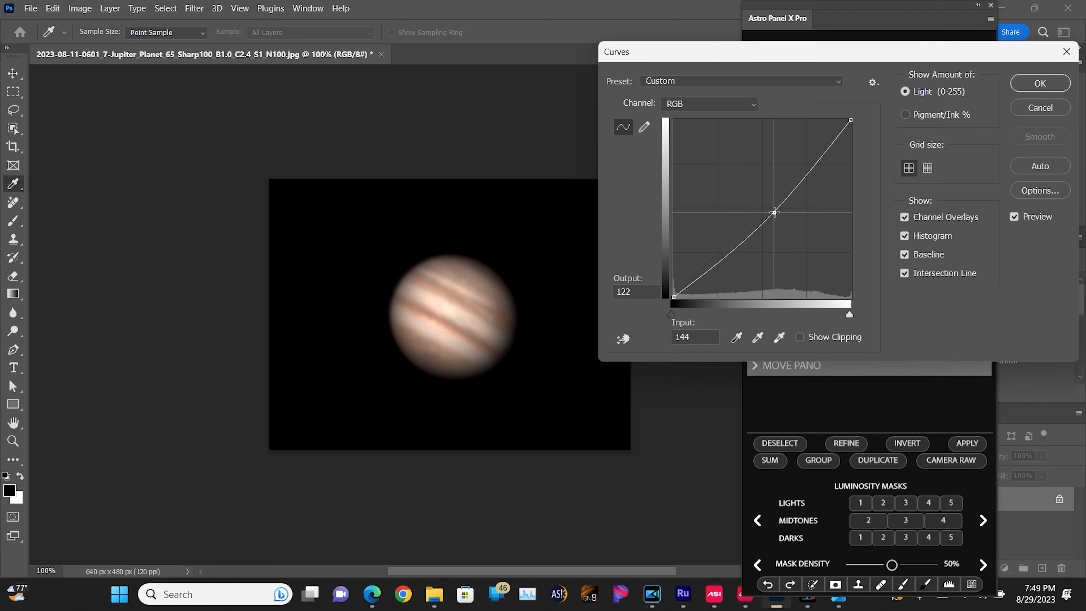
click(1057, 86)
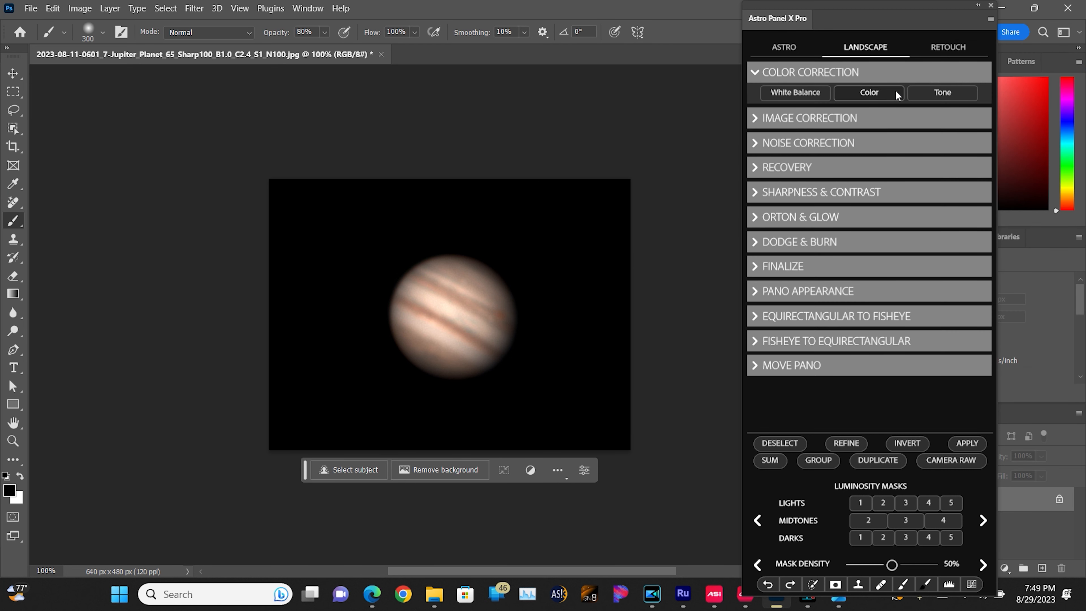
Apply the Color, Tone and White Balance corrections to the Jupiter image after the Curves adjustment
click(874, 94)
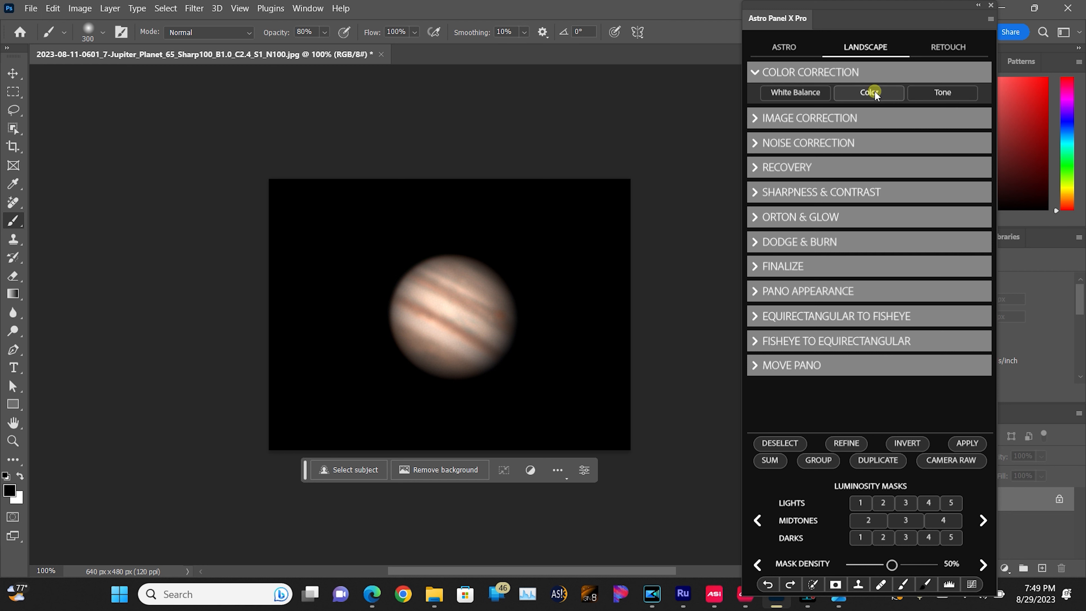
click(929, 92)
click(796, 93)
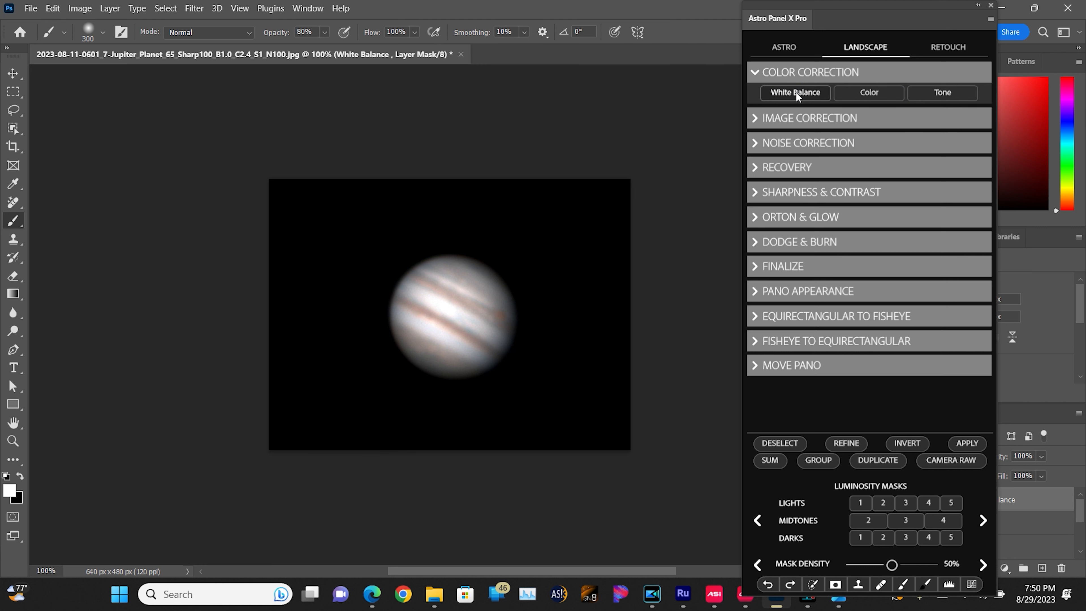
Try the Haze image correction on Jupiter, compare the image with and without it, and undo it
click(775, 117)
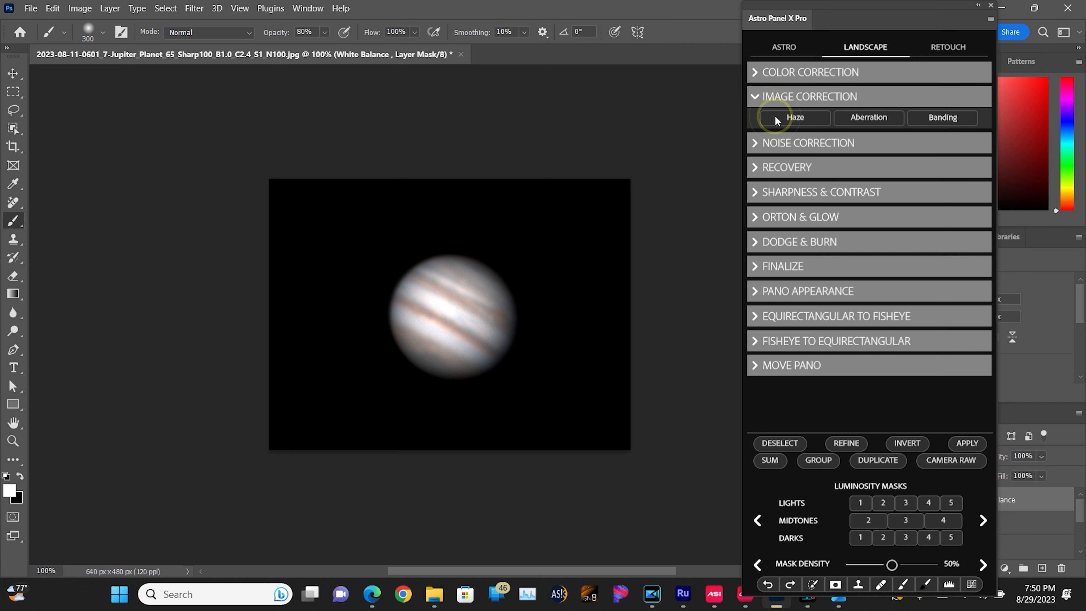
click(804, 118)
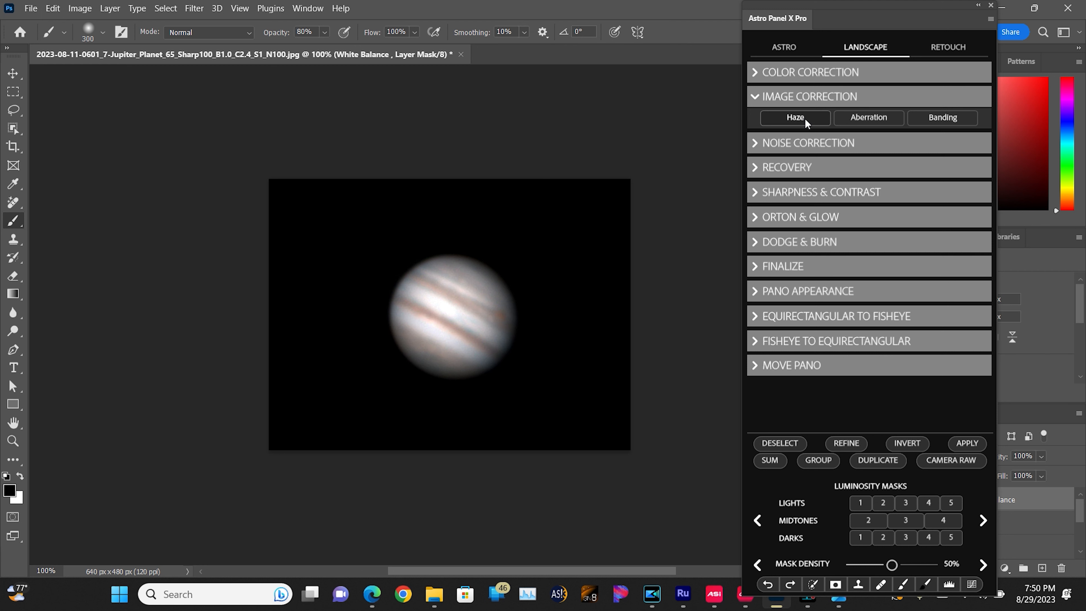
click(804, 118)
click(805, 118)
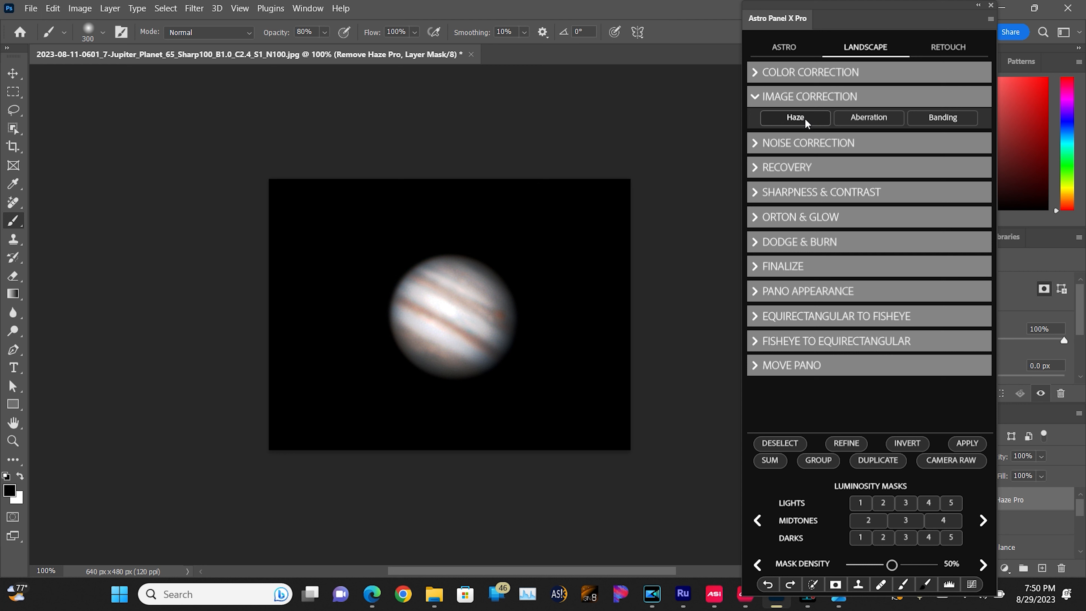
key(ctrl+z)
click(804, 118)
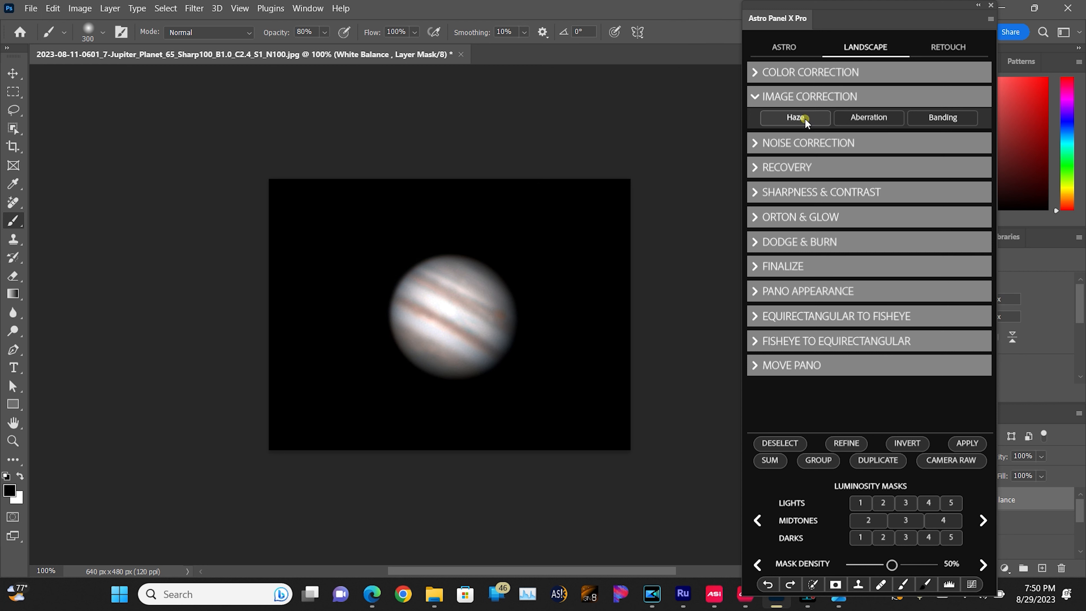
key(z)
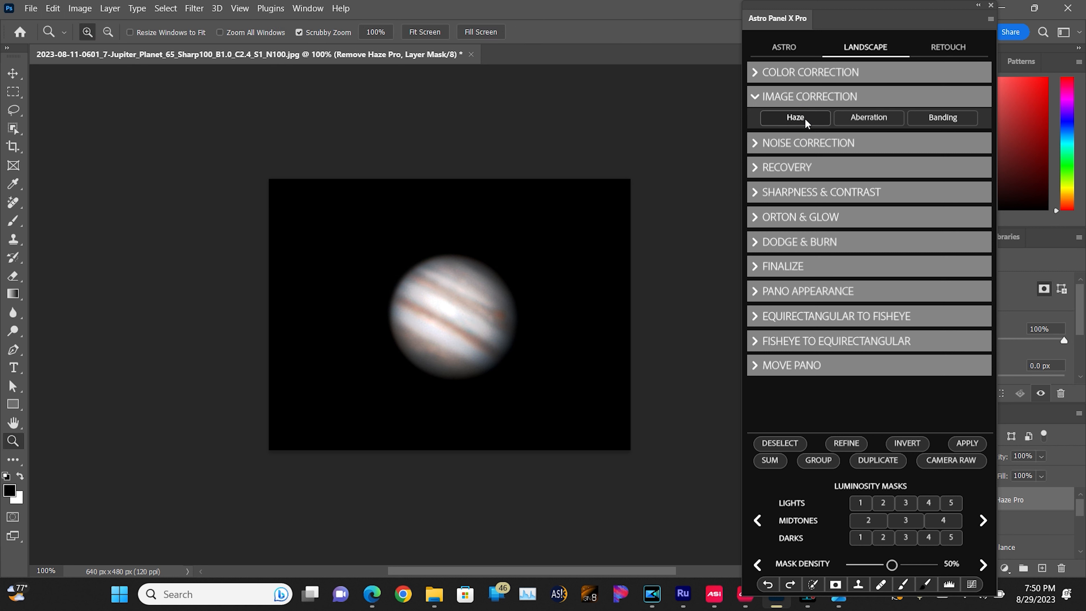
key(ctrl+z)
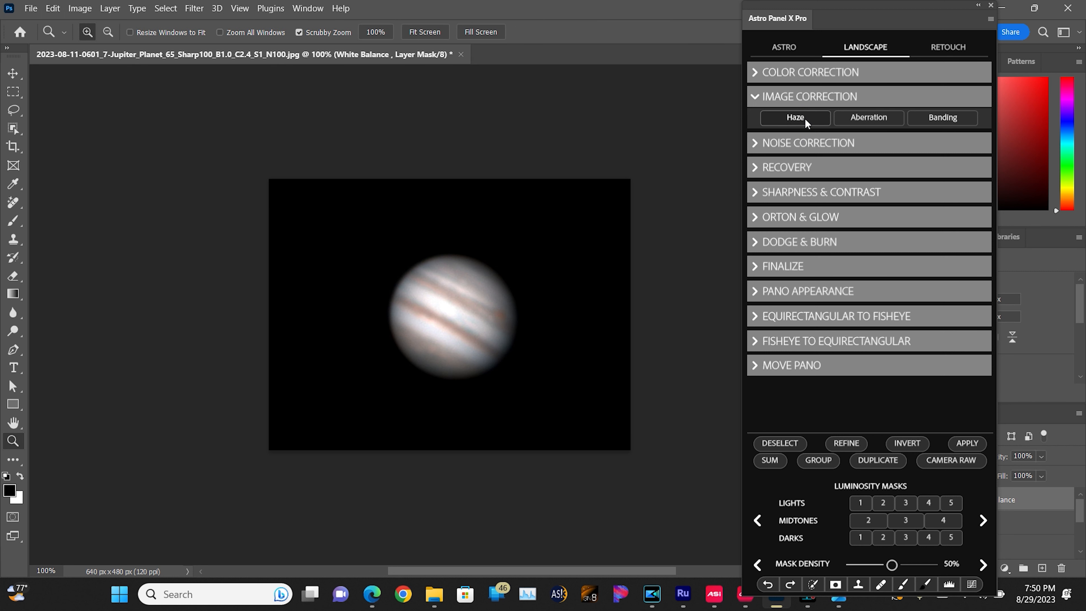
Apply the Aberration correction, the Reduce noise correction and Lv.3 hot pixel removal to the Jupiter image
click(856, 119)
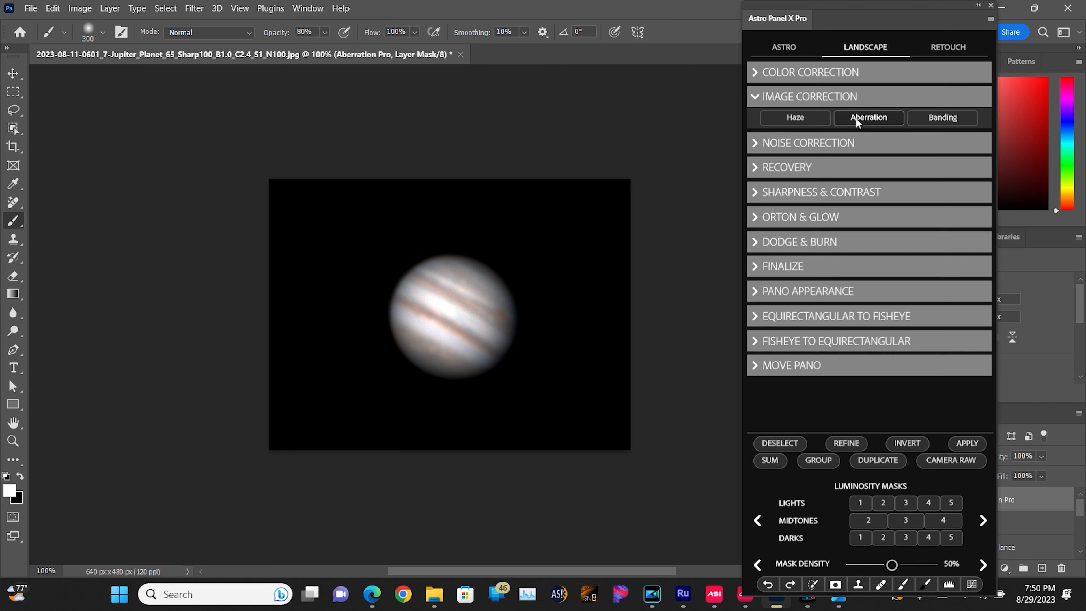
click(775, 143)
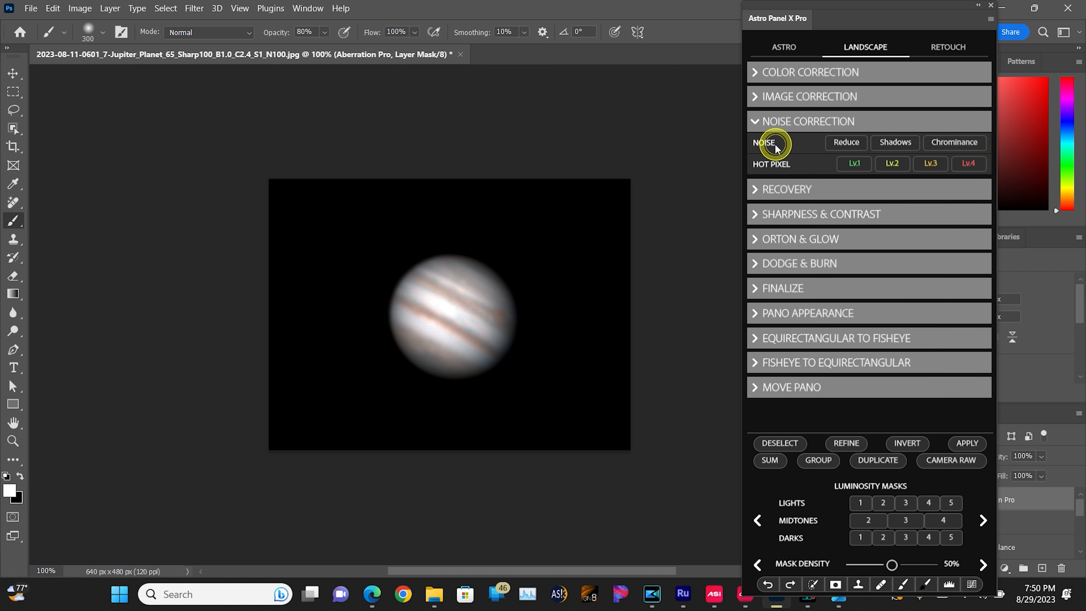
click(850, 143)
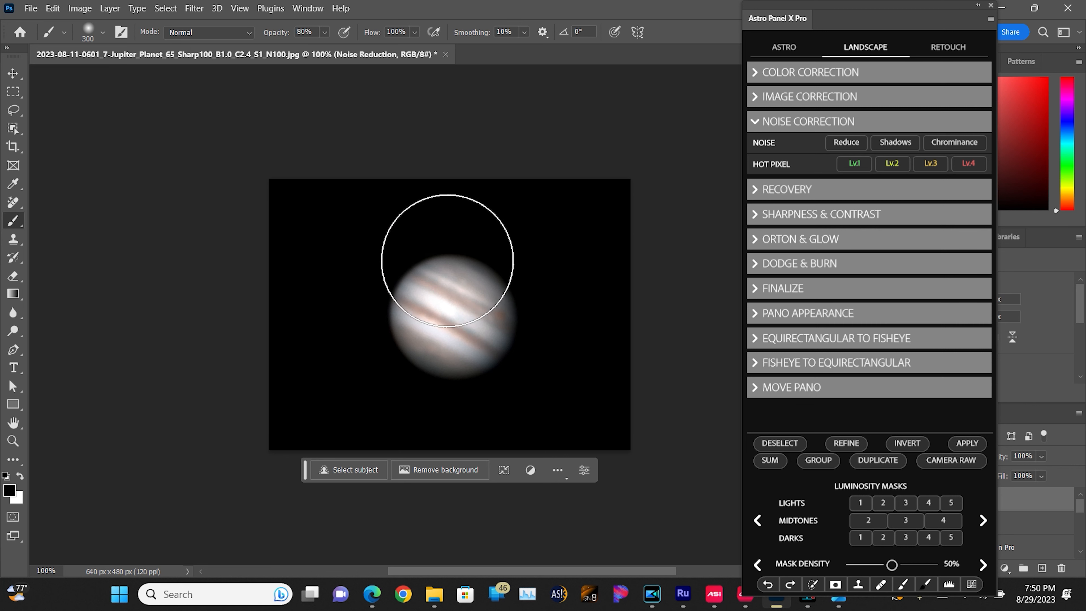
click(935, 167)
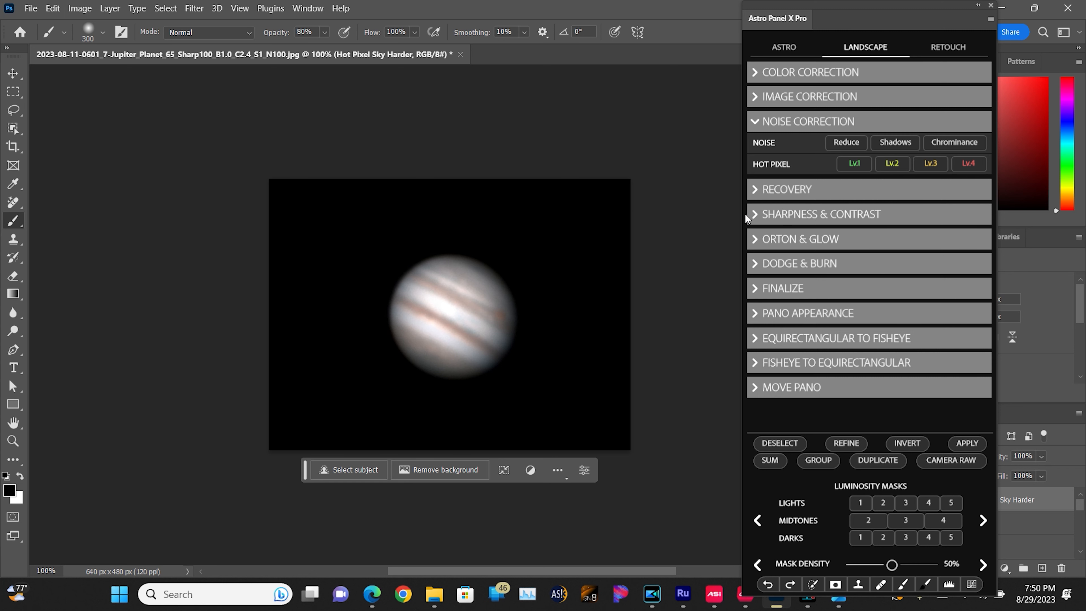
Compare Jupiter with and without Shadows recovery, reapply it, and add Highlights recovery
click(785, 190)
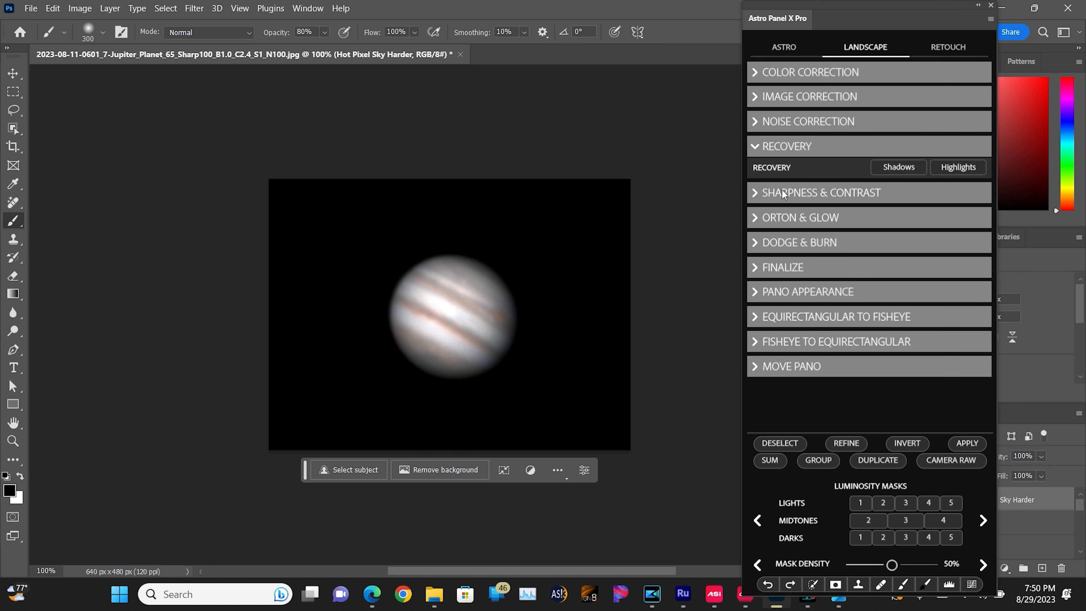
click(897, 166)
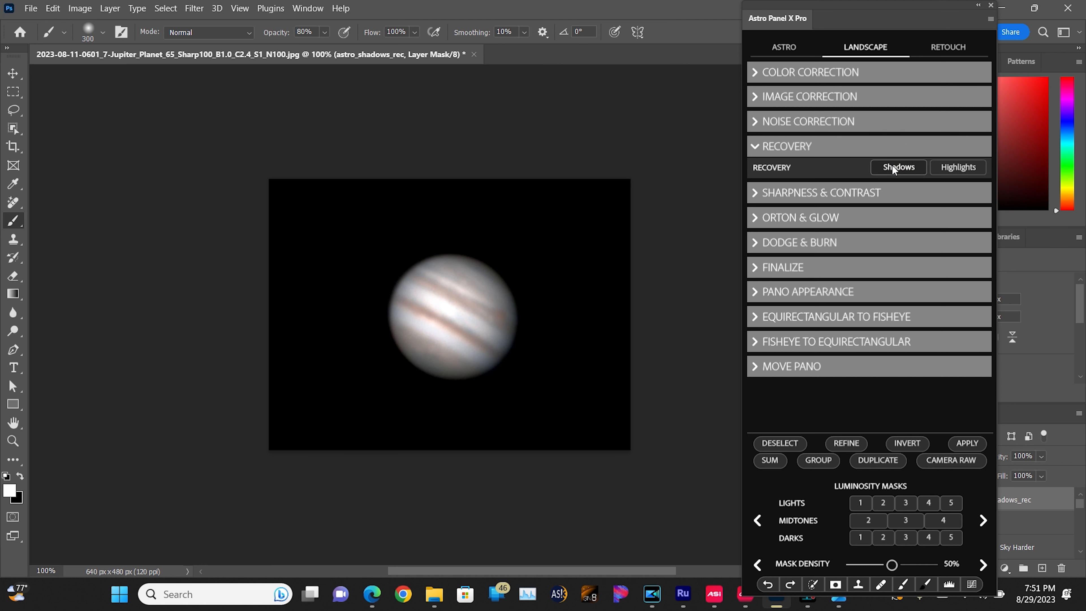
key(ctrl+z)
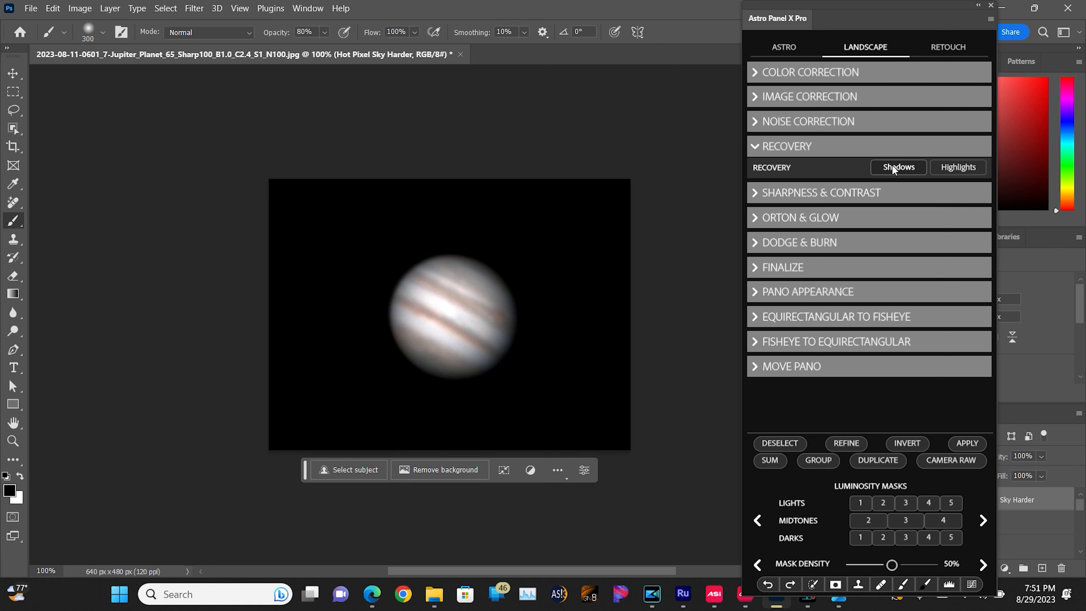
click(892, 166)
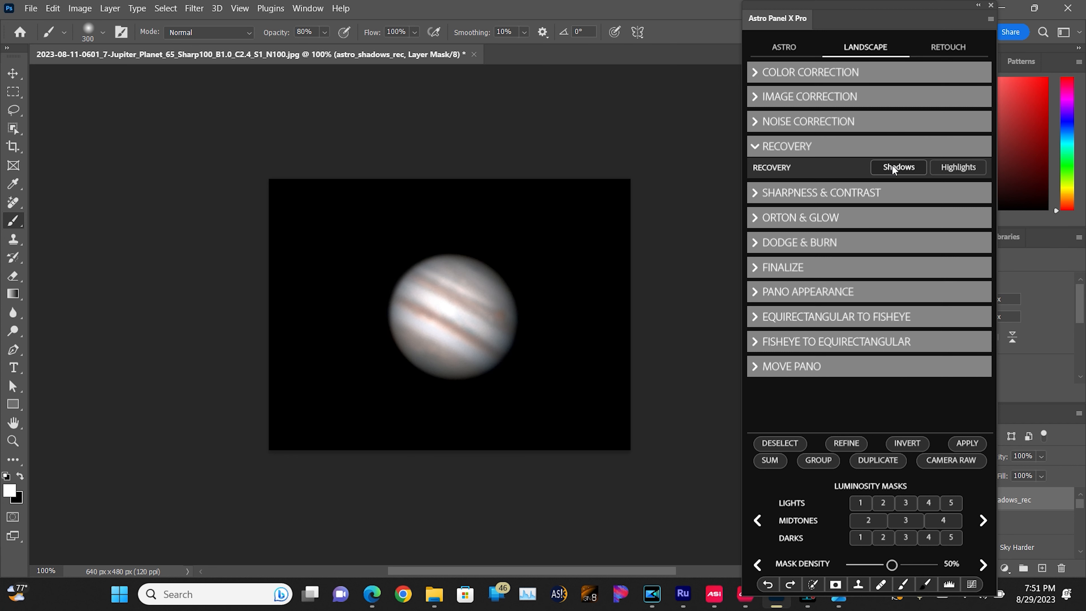
key(ctrl+z)
click(892, 166)
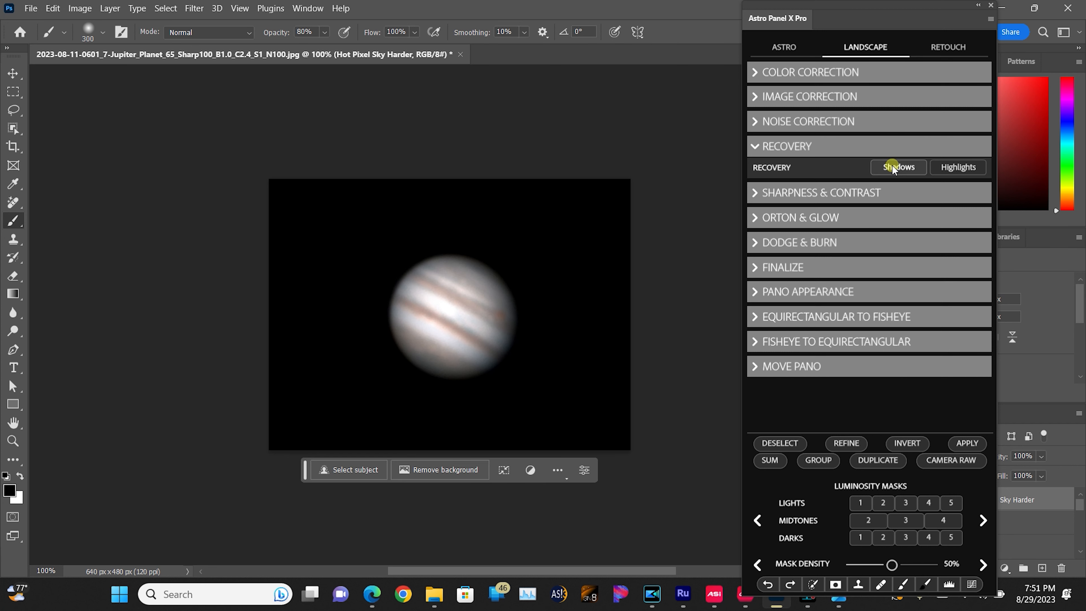
click(971, 168)
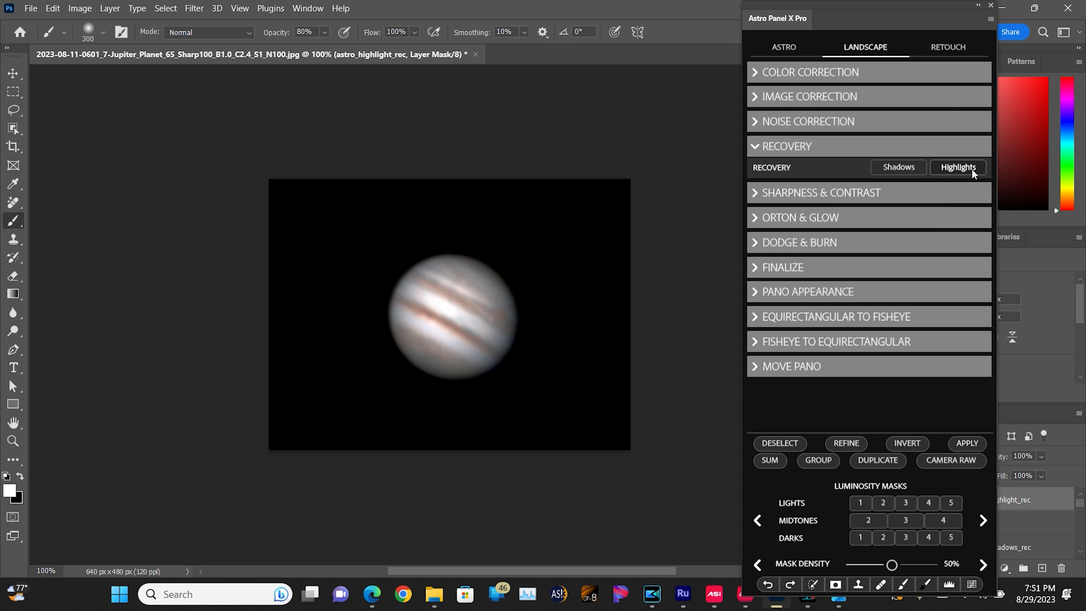
Sharpen the Jupiter image with the Clarity effect
click(755, 191)
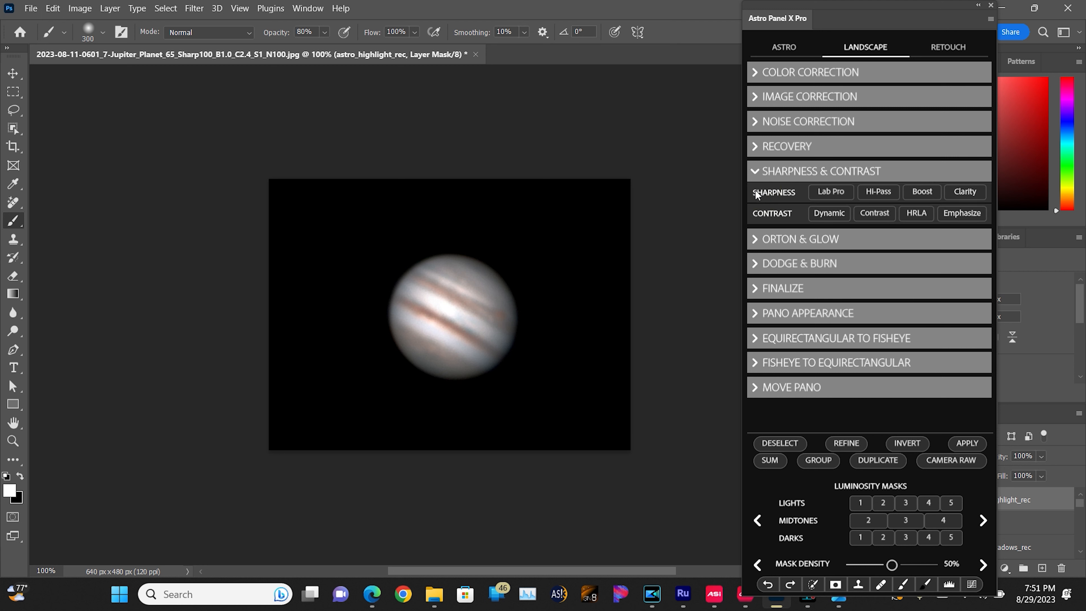
click(965, 192)
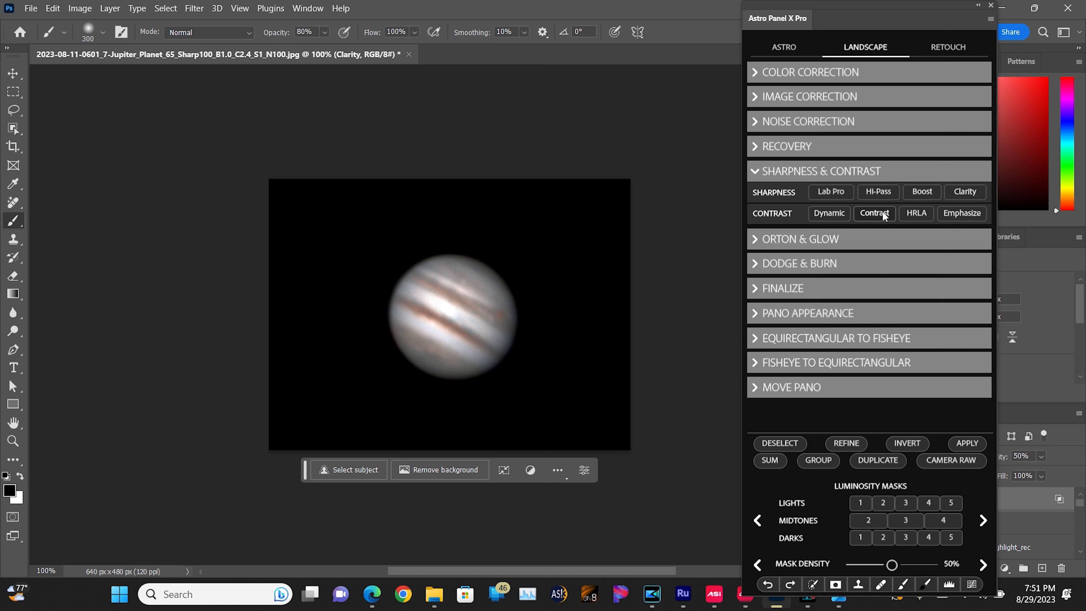
Try the Orton Color and Sharp effects on Jupiter, and apply the Pro glow effect to the image
click(801, 239)
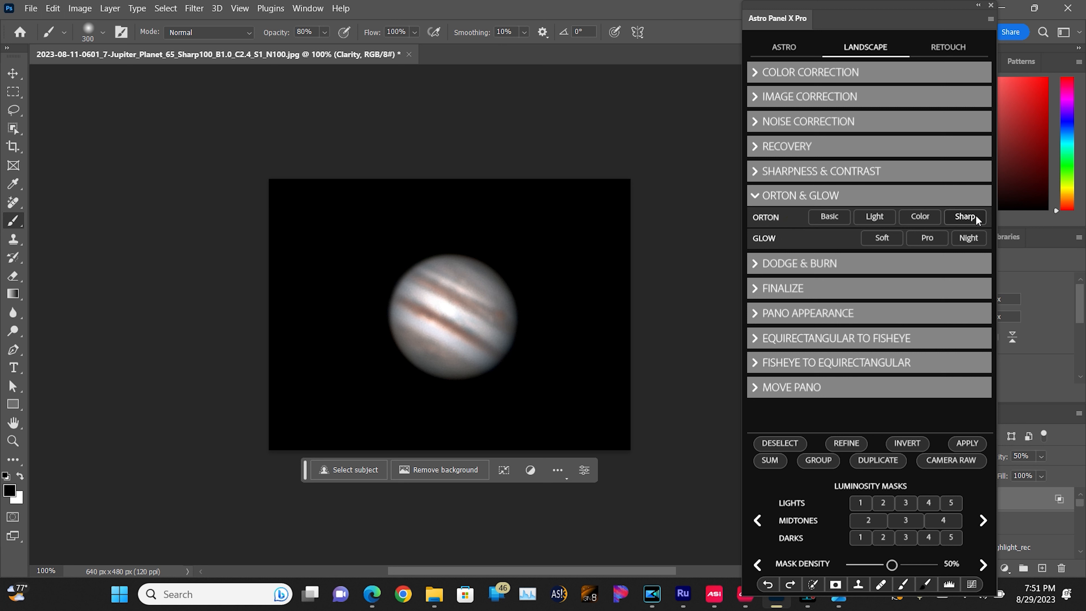
click(923, 214)
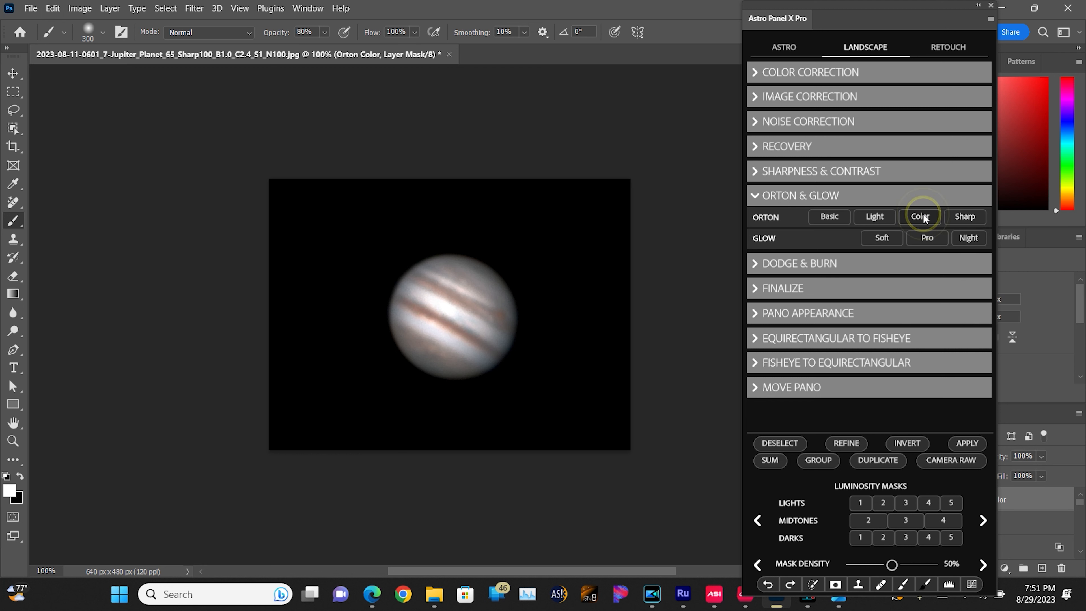
click(975, 214)
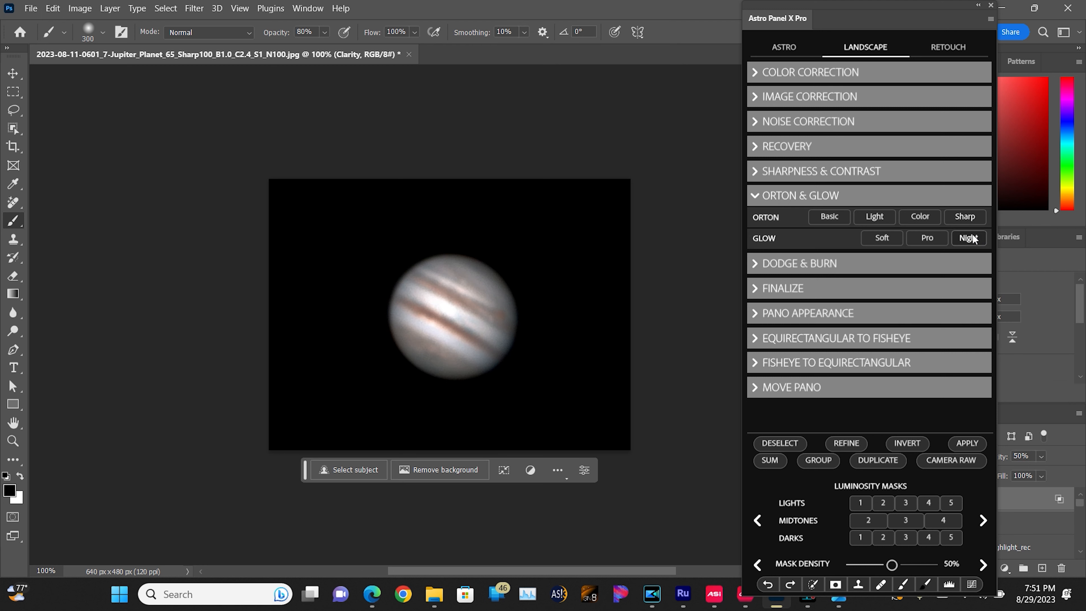
click(938, 240)
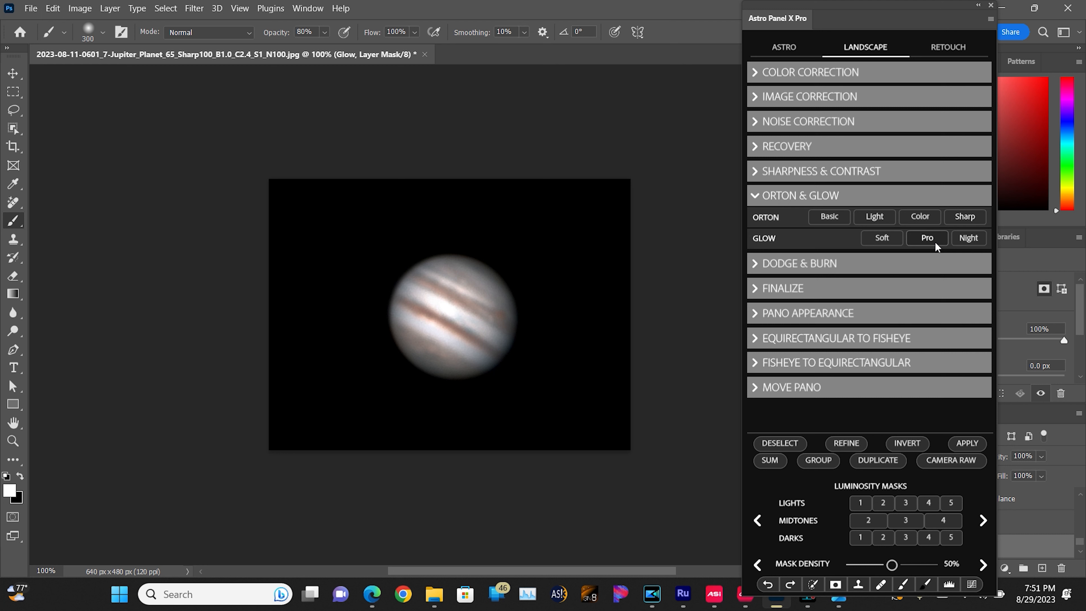
Try the Pro Dodge & Burn effect on the Jupiter image
click(824, 268)
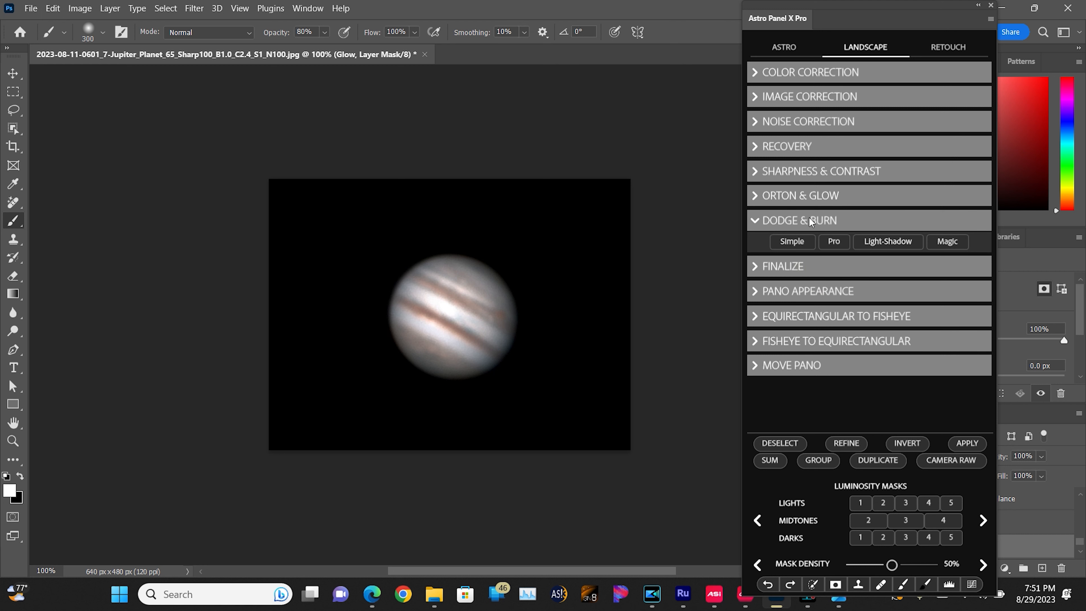
click(834, 241)
Look at the Finalize options, move Astro Panel X Pro off the Layers list and close it
click(761, 266)
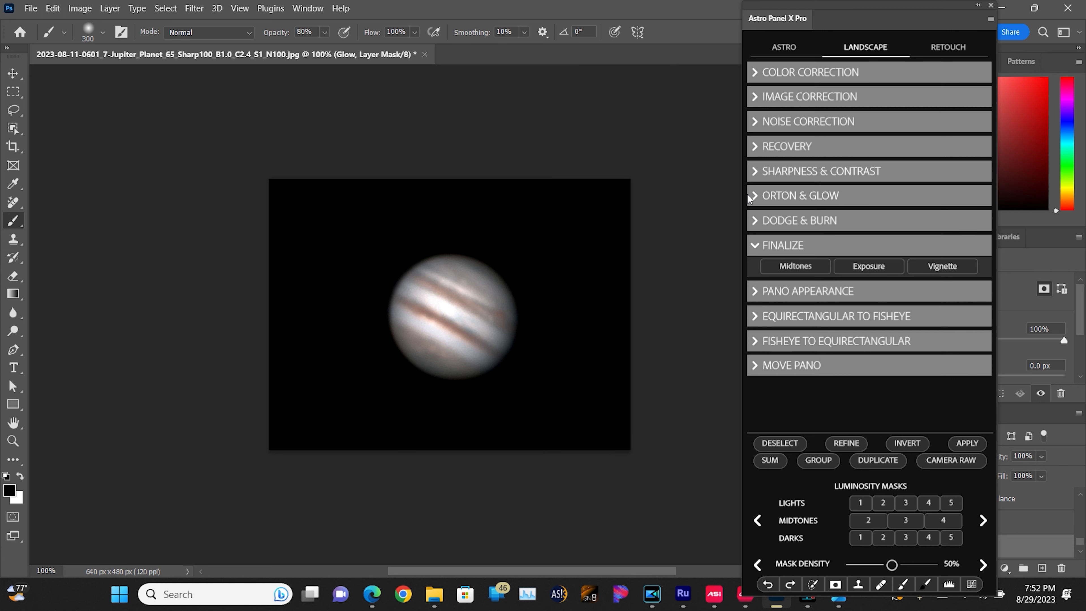
drag(875, 15, 755, 10)
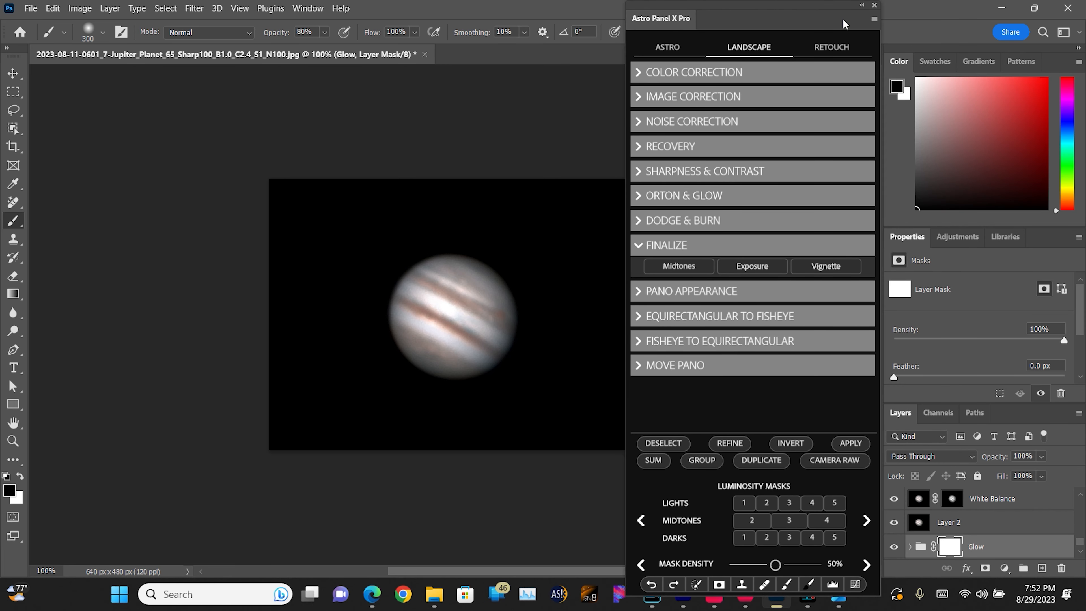
click(874, 5)
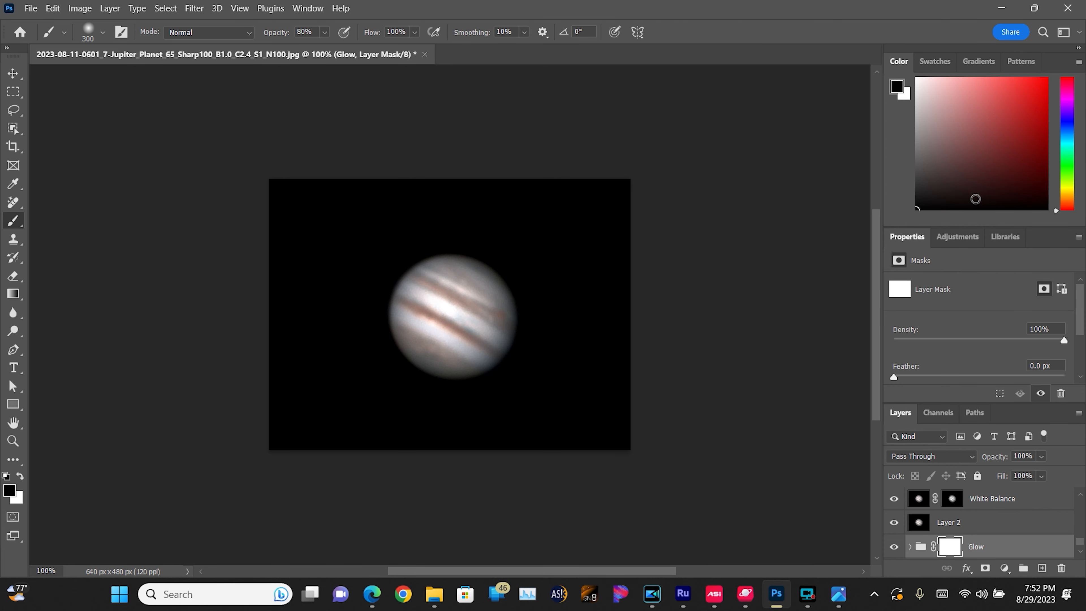
click(961, 241)
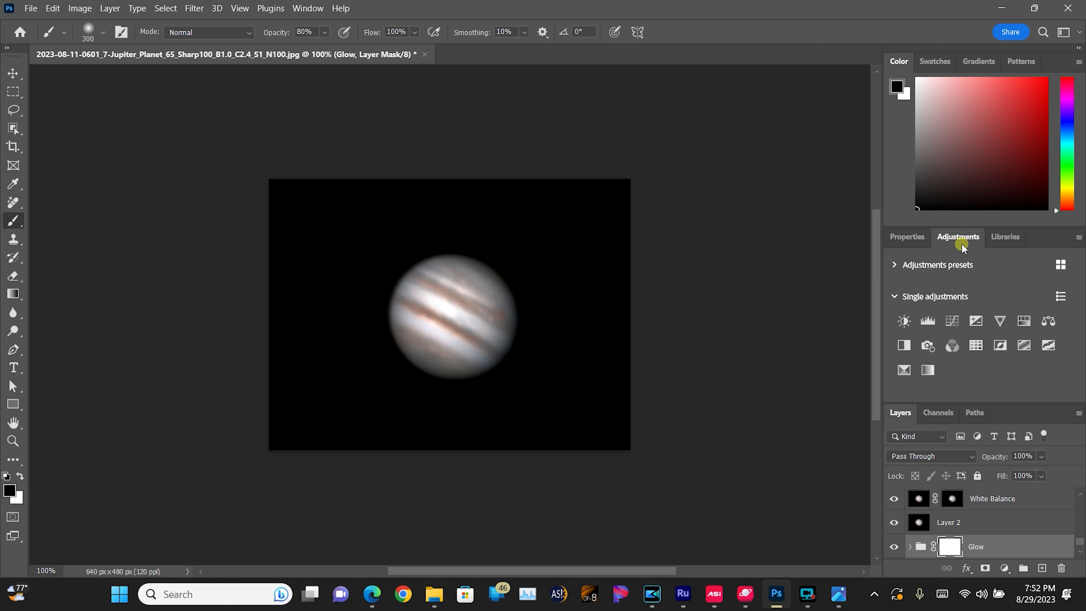
click(982, 324)
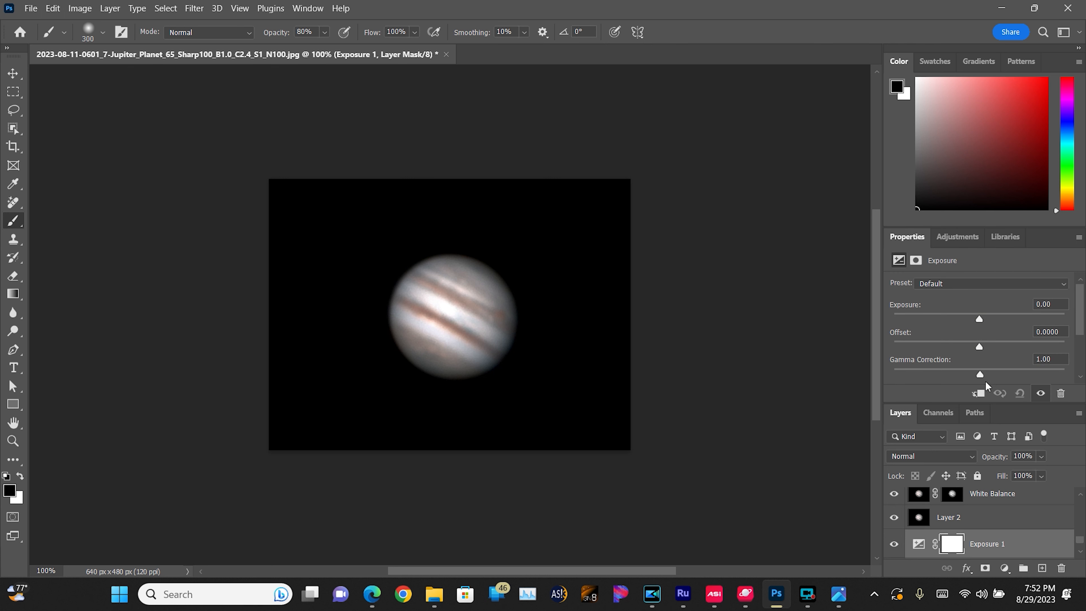
click(979, 375)
drag(980, 376, 1001, 376)
drag(941, 368, 991, 363)
drag(1035, 375, 975, 373)
drag(987, 544, 1064, 567)
Add an Exposure adjustment layer above the topmost Channel Mixer 1 layer and set its Gamma Correction to 0.80
scroll(993, 509, up, 5)
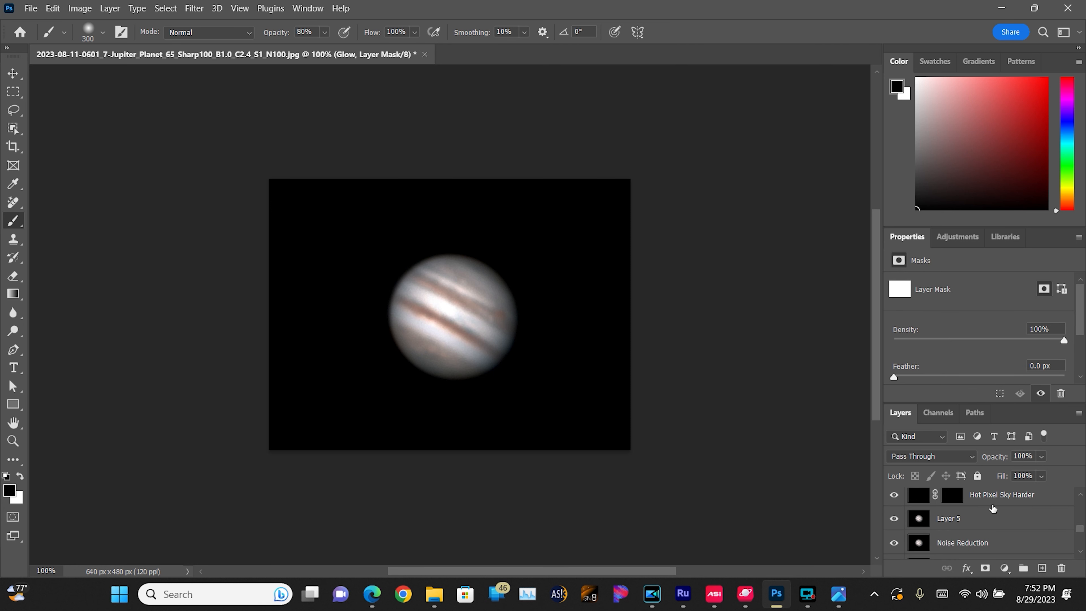
scroll(993, 509, up, 2)
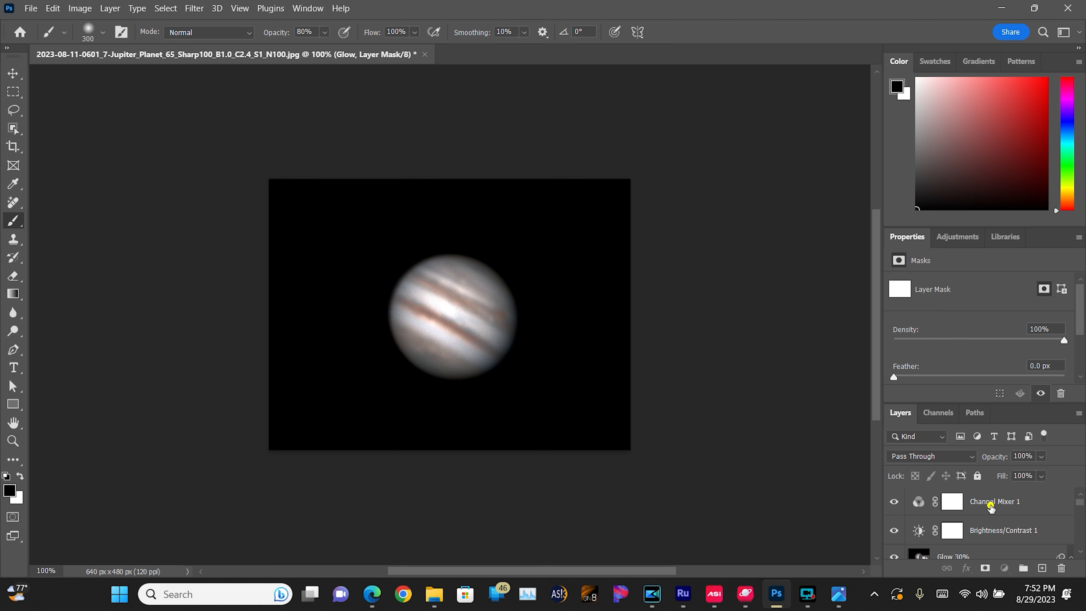
click(991, 508)
click(975, 236)
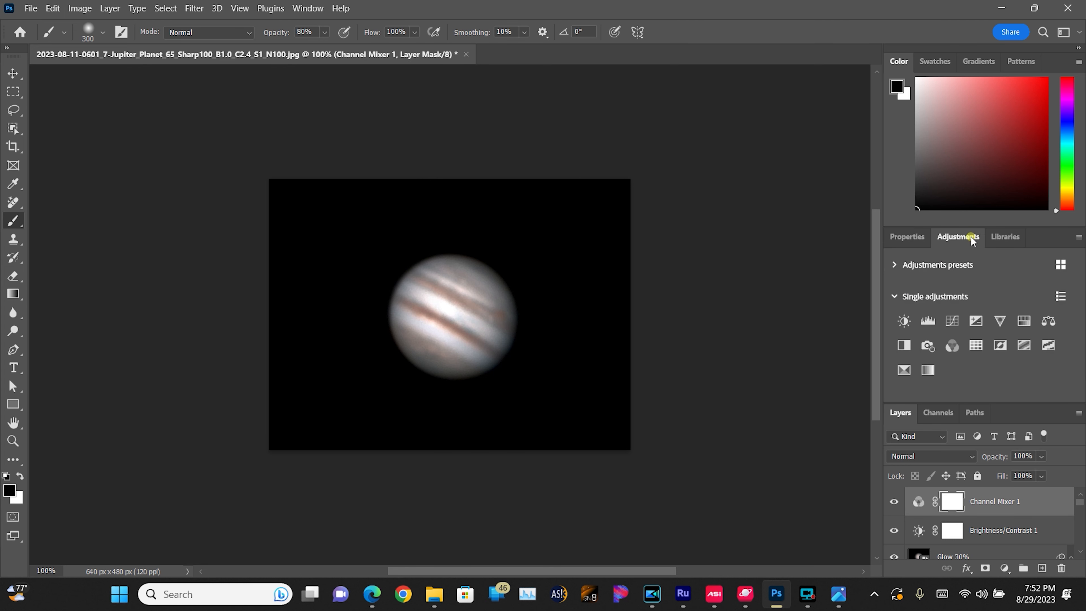
click(975, 322)
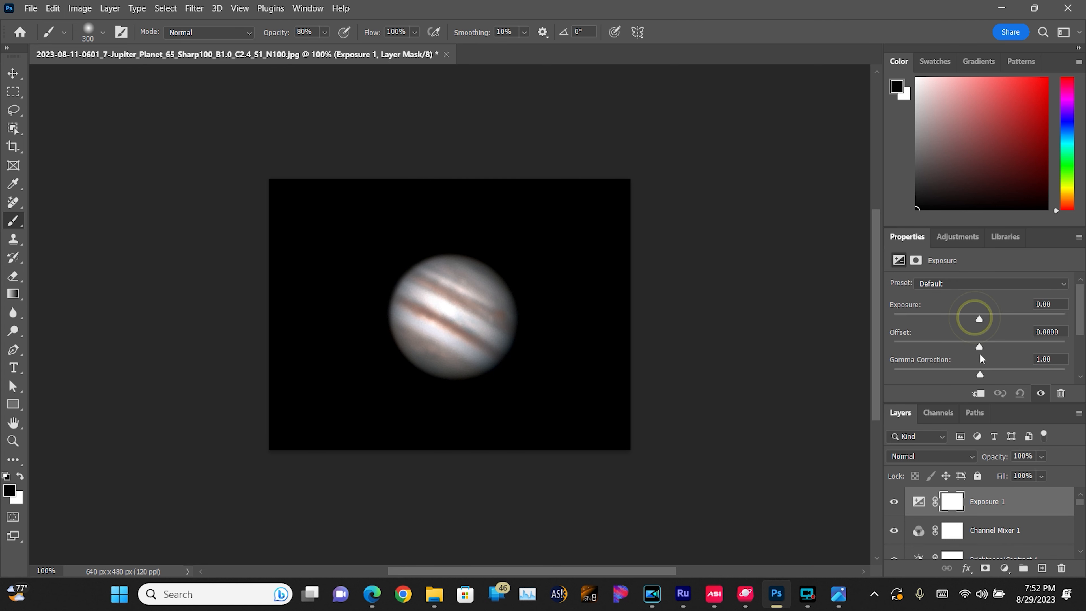
click(982, 372)
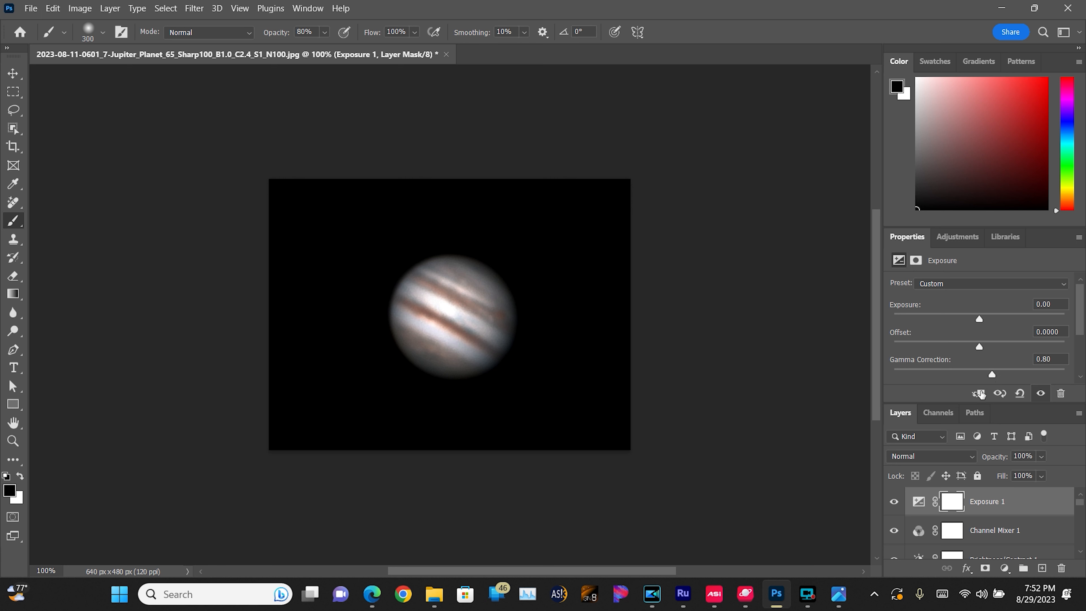
Add a Vibrance adjustment layer above the Exposure layer and set its Vibrance to +15
click(958, 236)
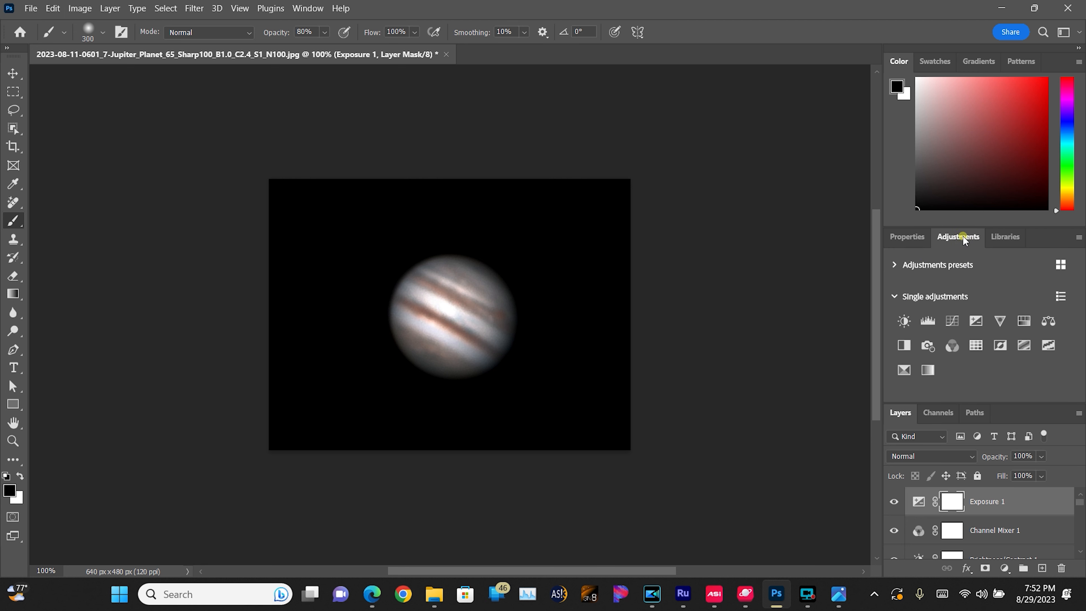
click(1001, 315)
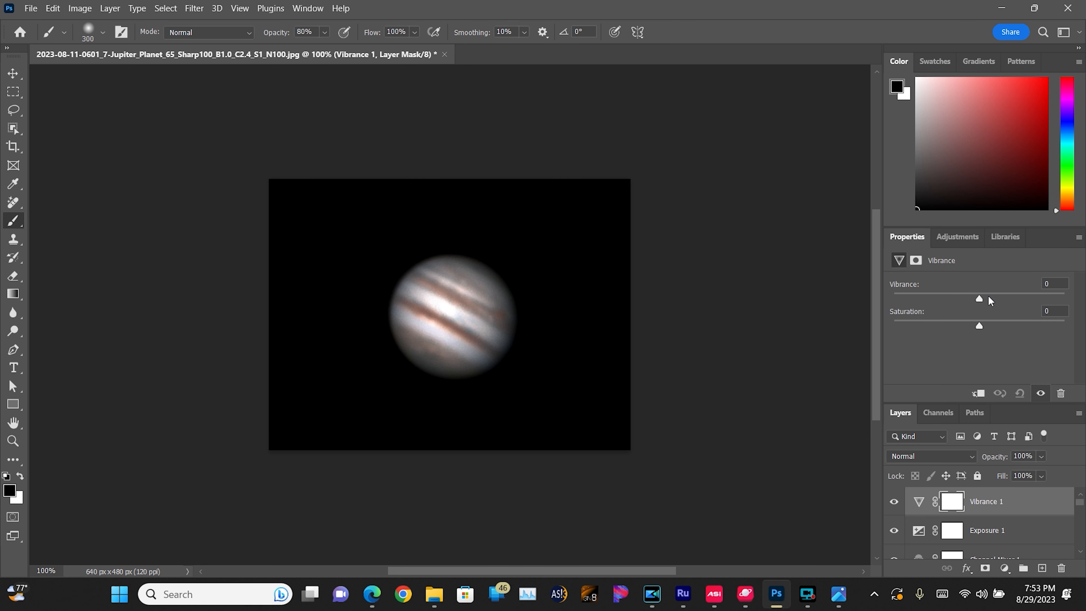
drag(979, 299, 992, 301)
mouse_move(806, 599)
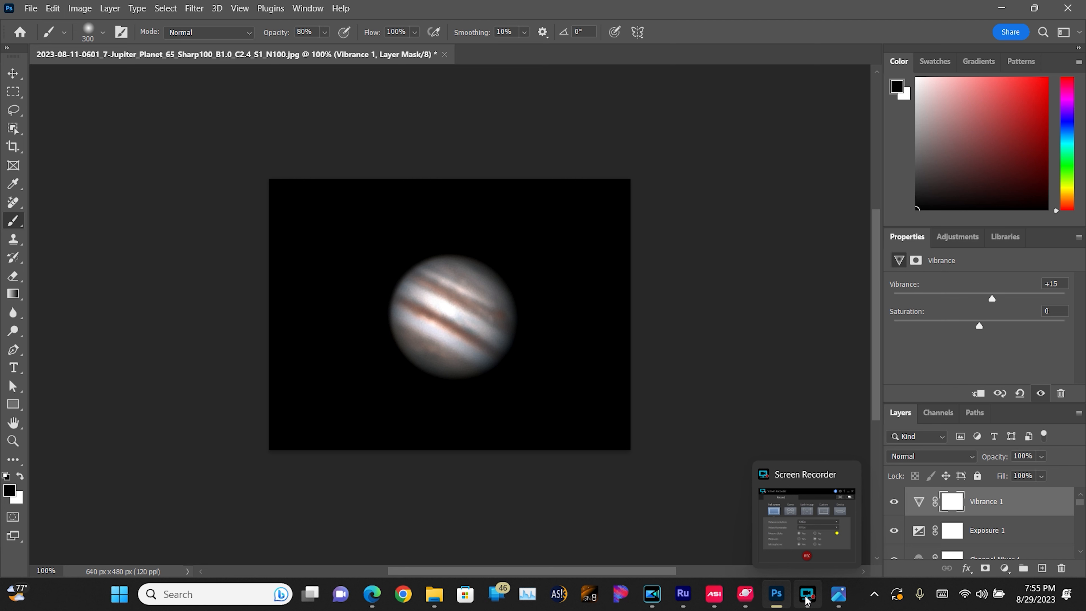